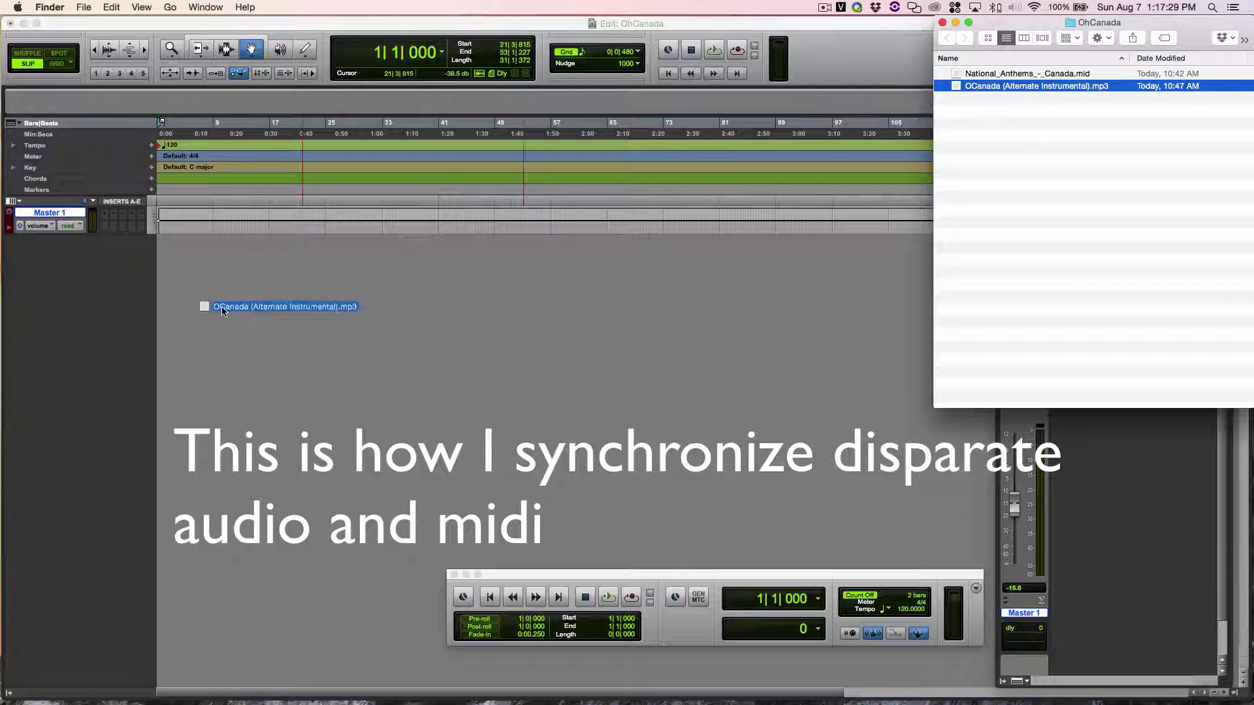
Step: Import "OCanada (Alternate Instrumental).mp3" onto a new audio track and move its clip to the session start
left_click_drag(222, 311, 186, 329)
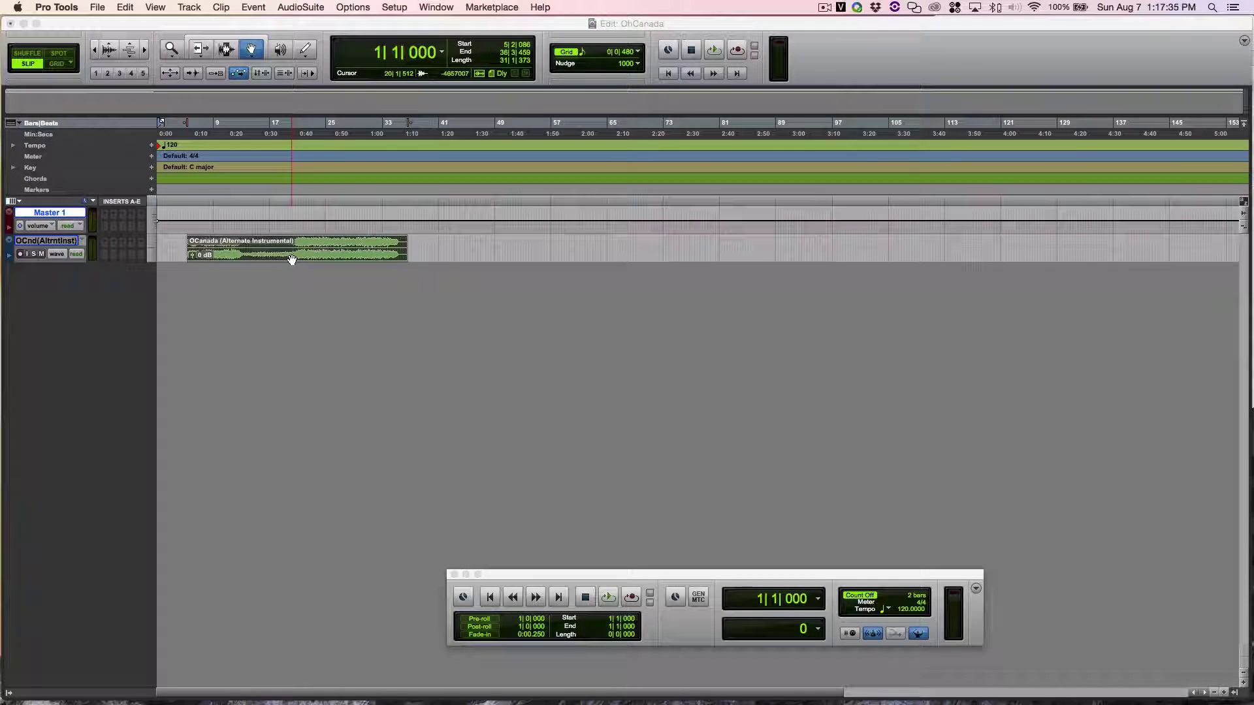
left_click_drag(295, 255, 242, 256)
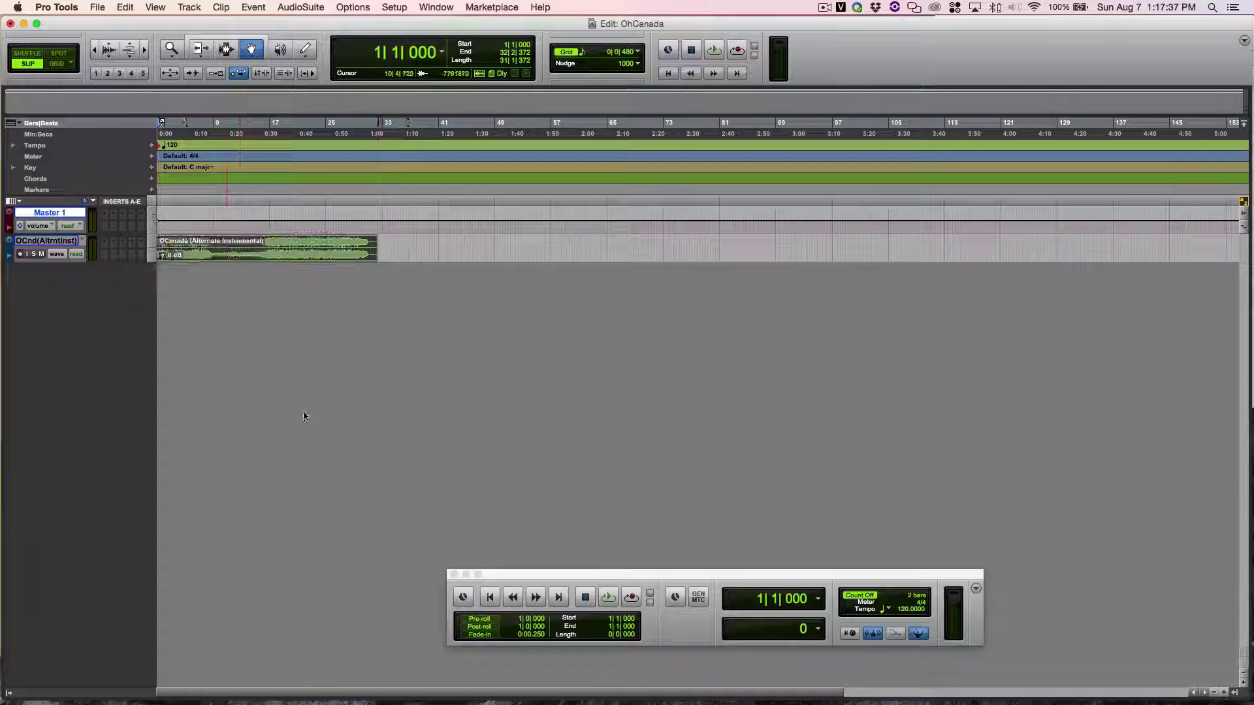
Step: Play the audio, tap in its tempo and set the session tempo to 118 BPM
left_click(608, 597)
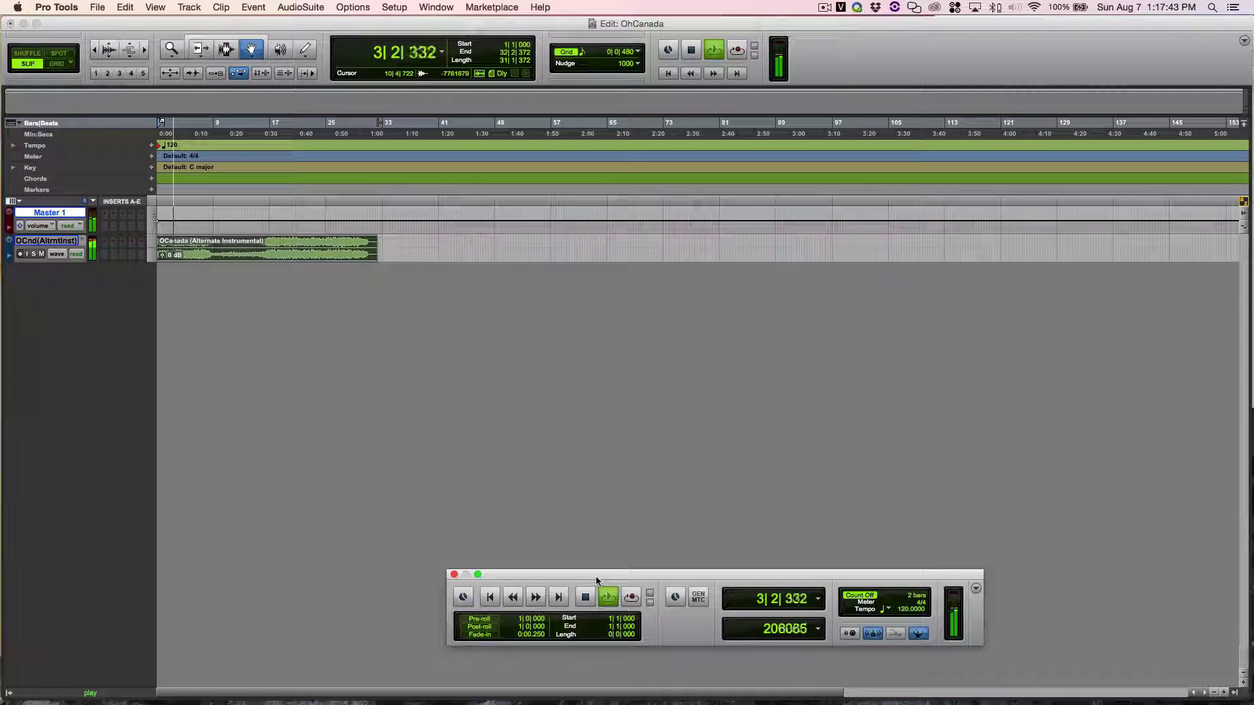
left_click(903, 610)
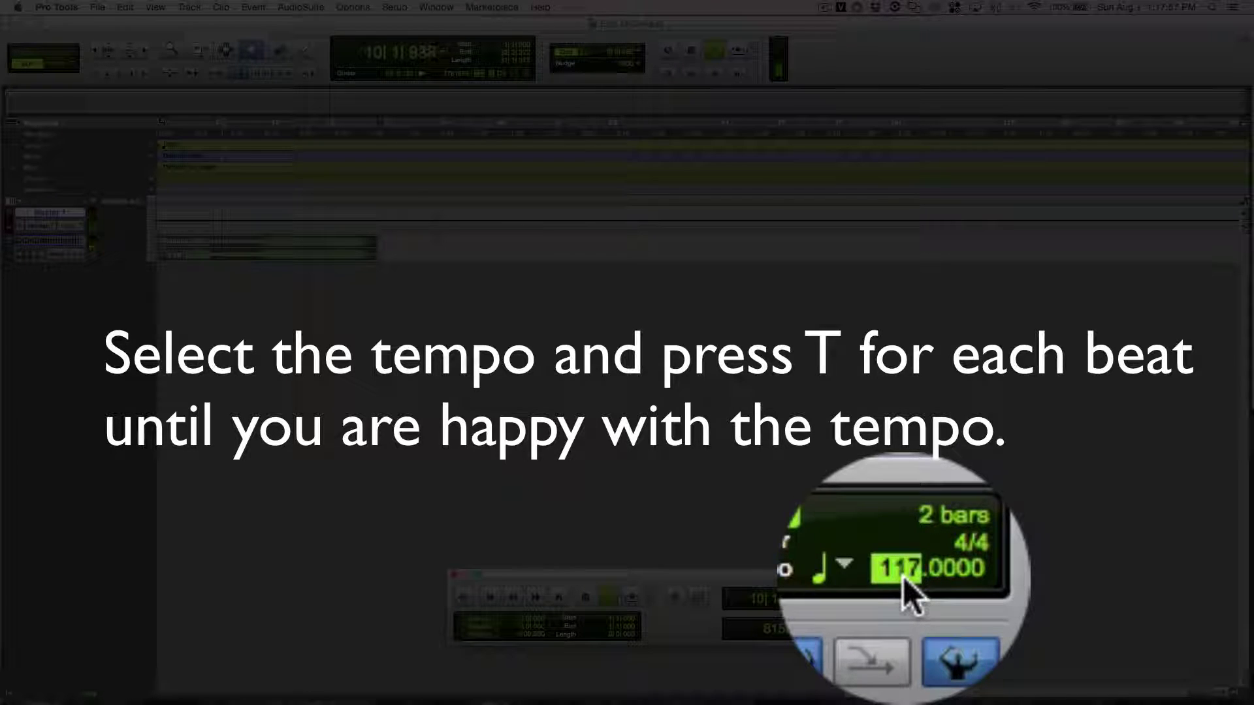
key("t")
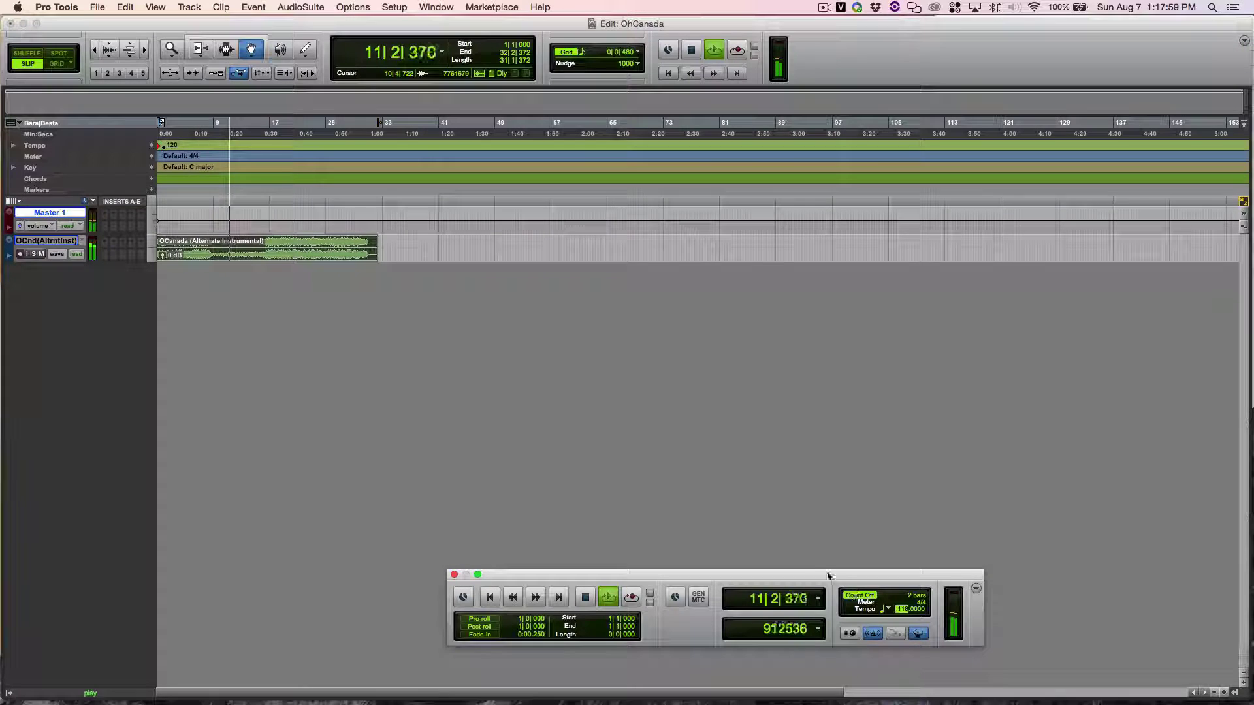
key("Return")
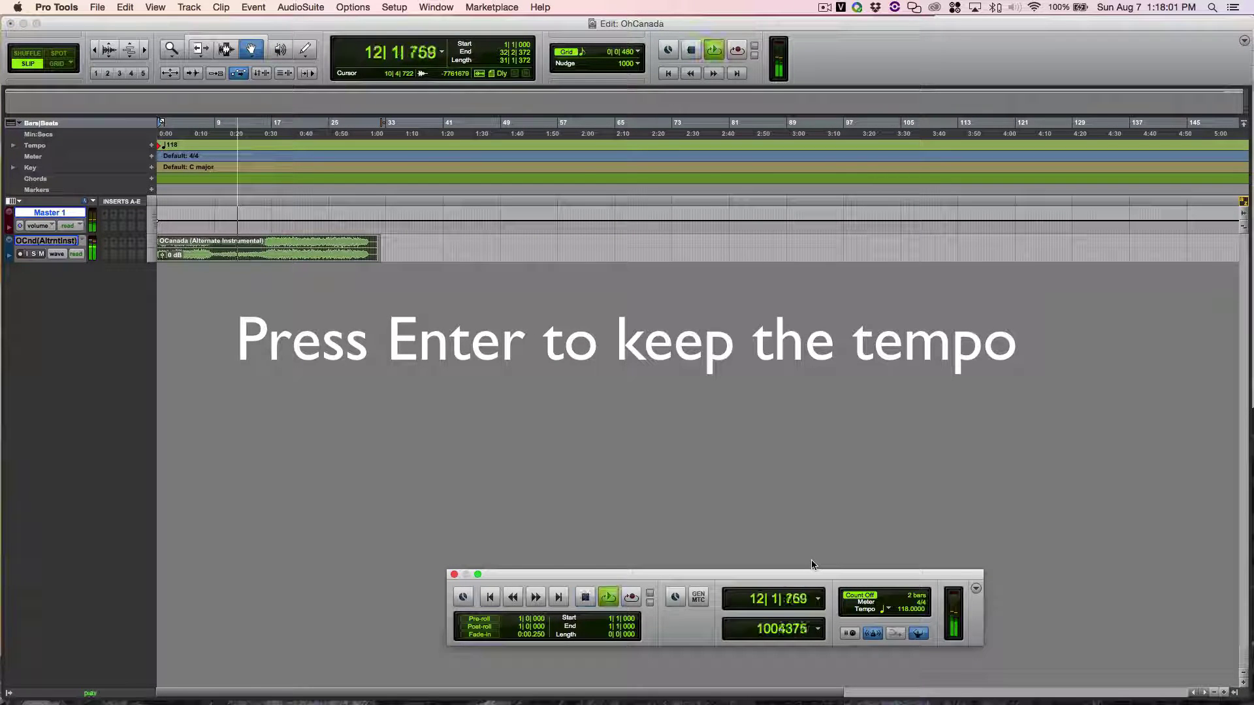
key("space")
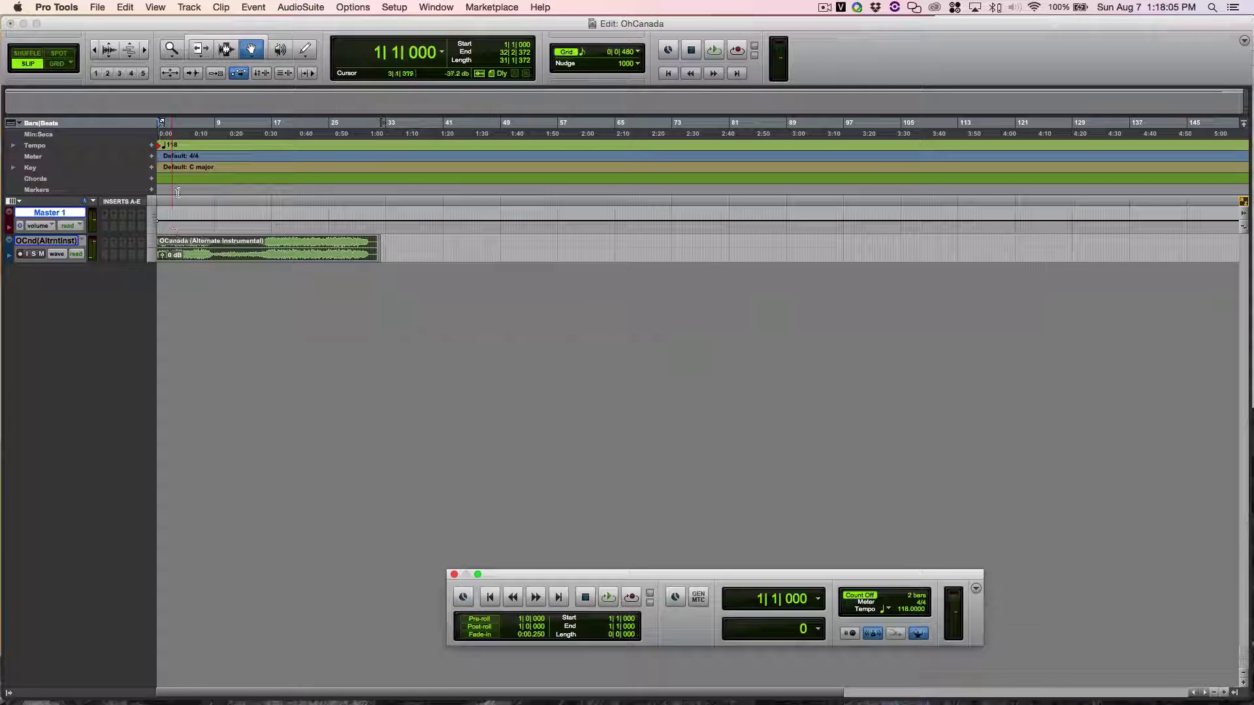
Step: Enlarge the audio track, shrink the master track, and shift the clip so its first beat lines up with bar 2
left_click(144, 51)
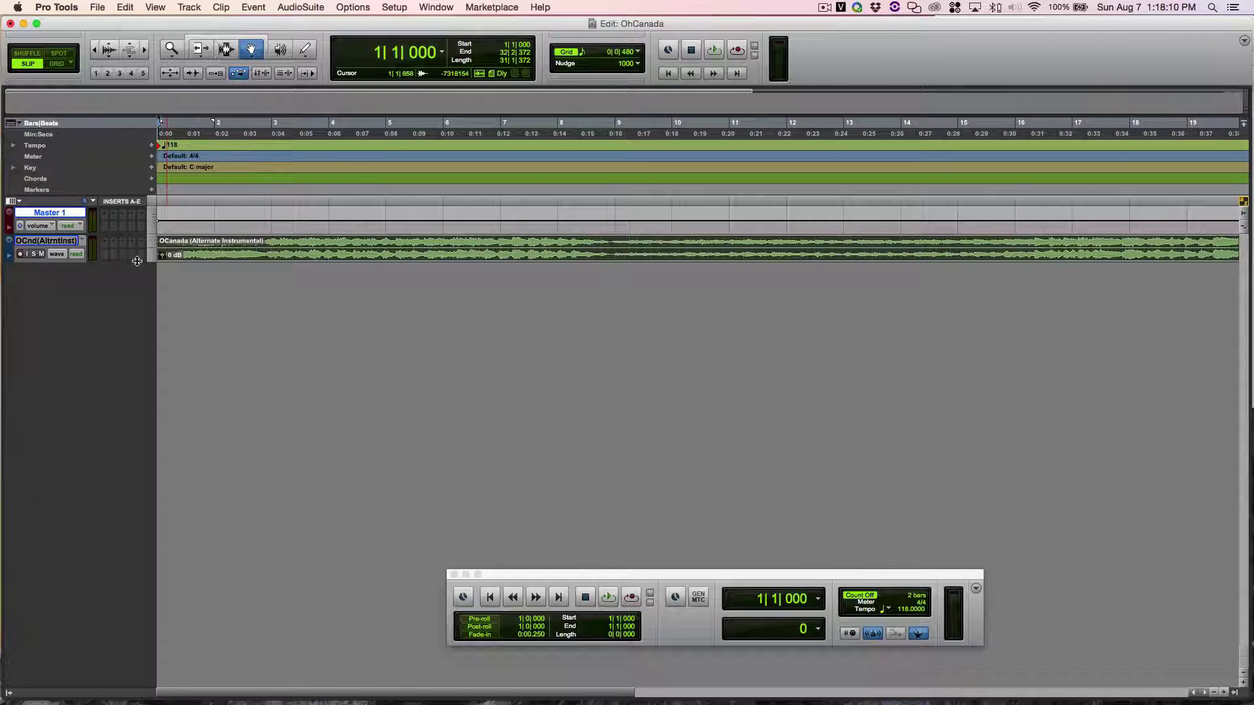
left_click_drag(145, 262, 145, 376)
left_click_drag(98, 226, 98, 208)
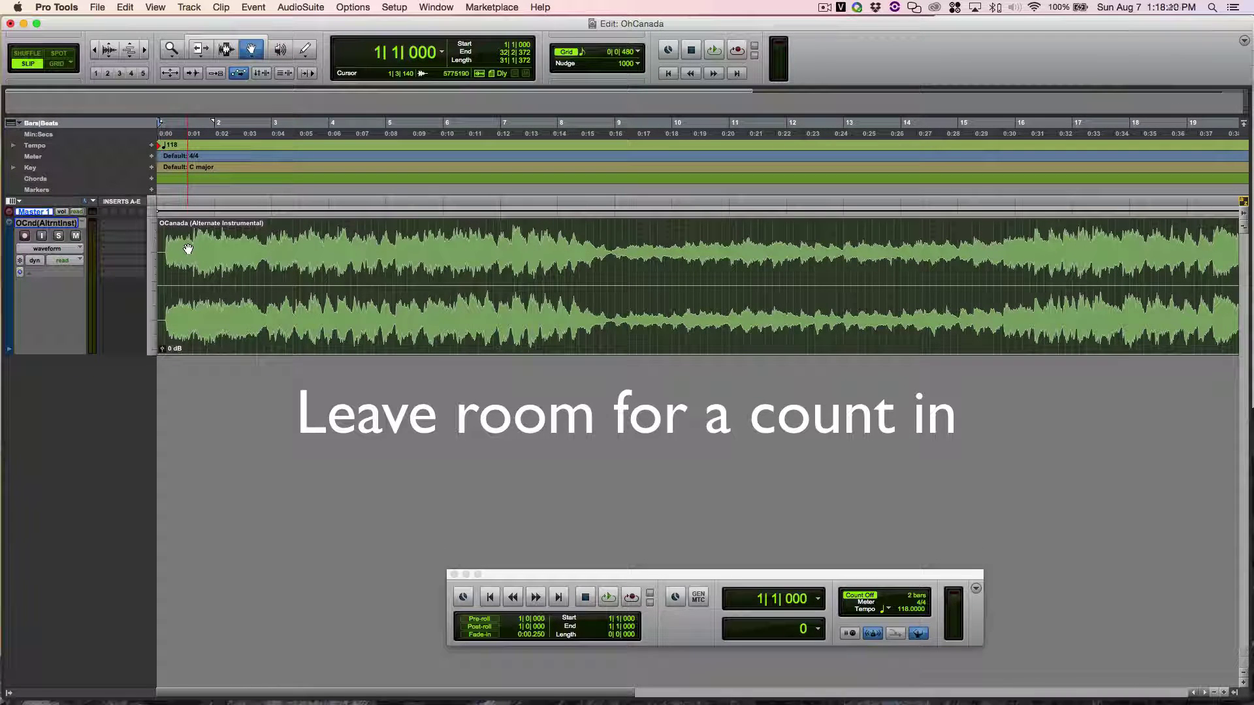
left_click_drag(176, 253, 223, 254)
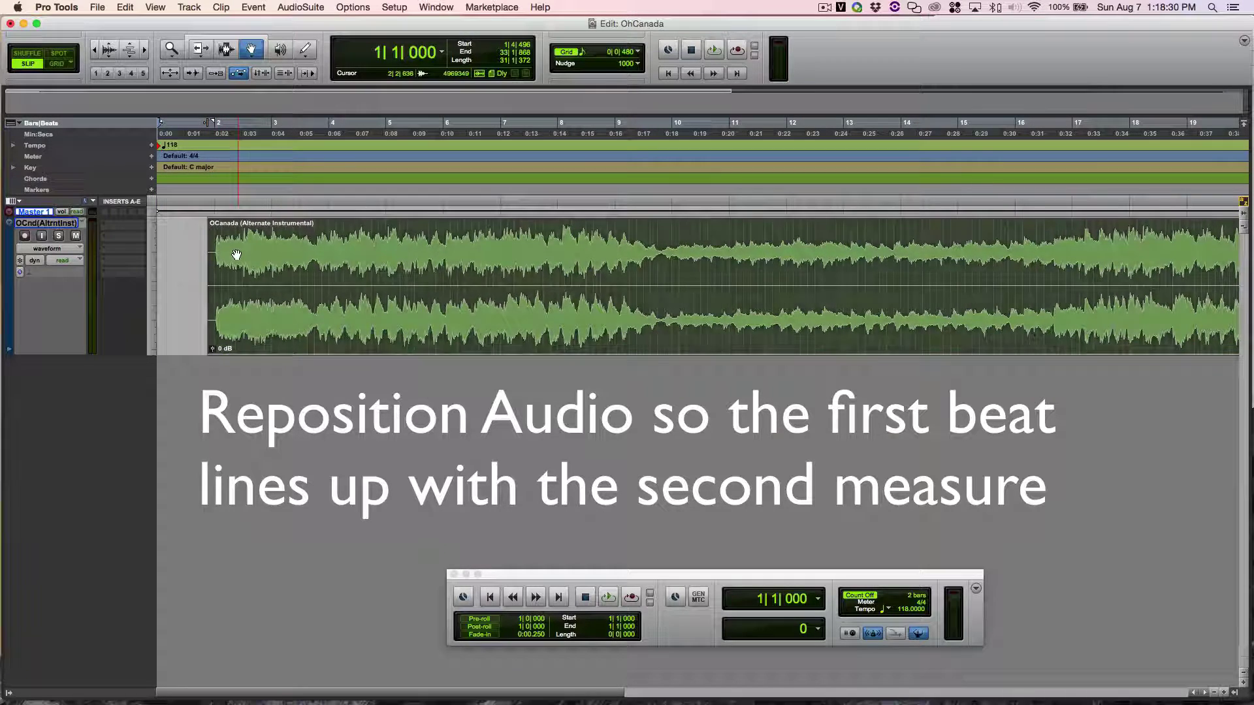
left_click_drag(239, 255, 238, 255)
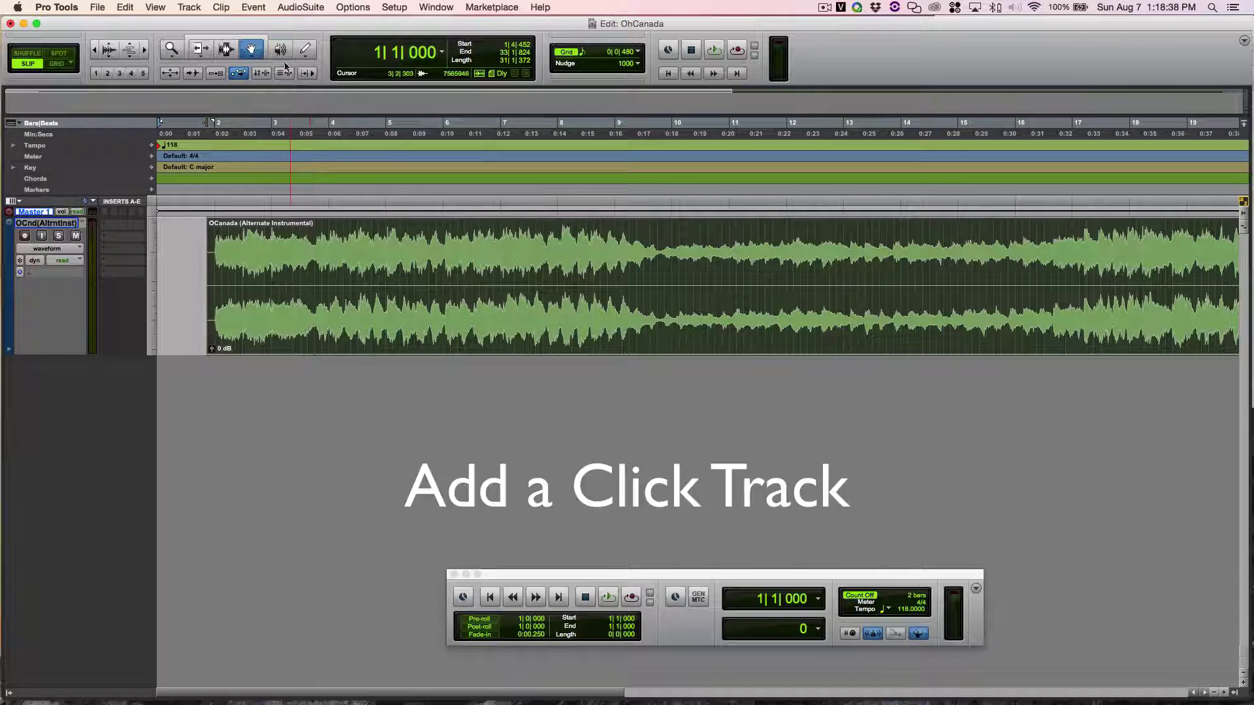
Step: Create a click track, compare it with the audio, and fine-tune the clip so its first beat falls on bar 2
left_click(187, 8)
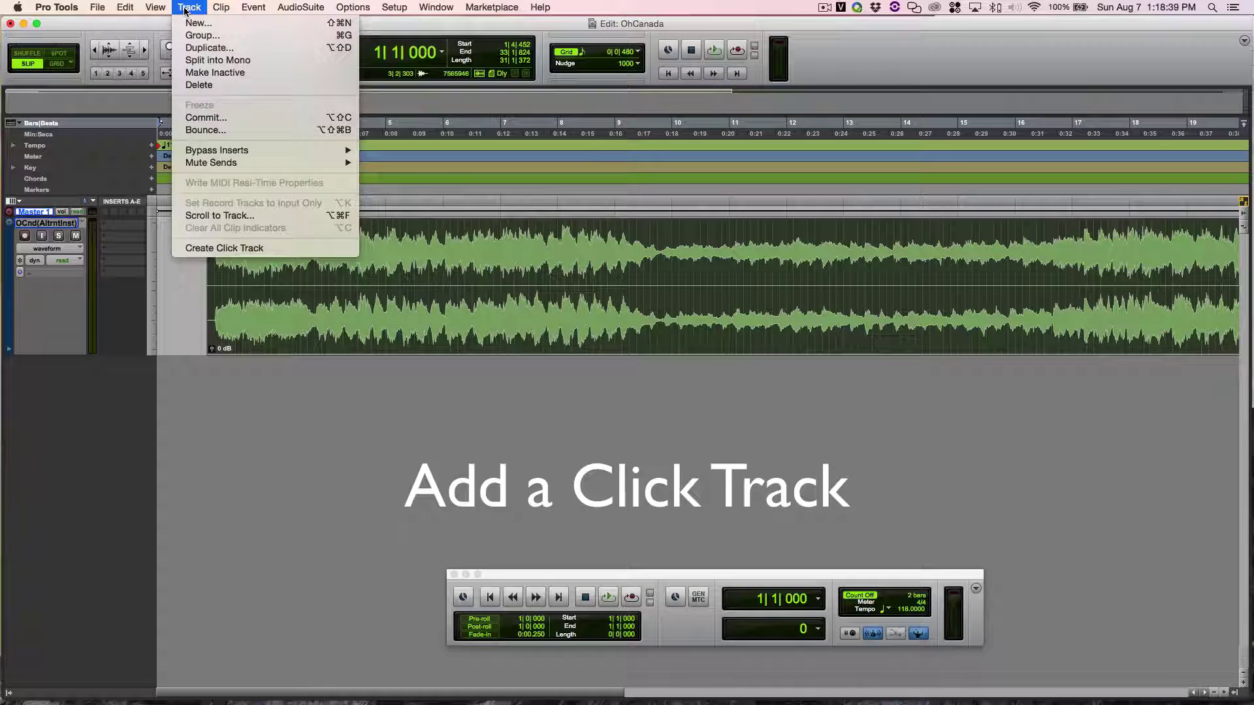
left_click(199, 248)
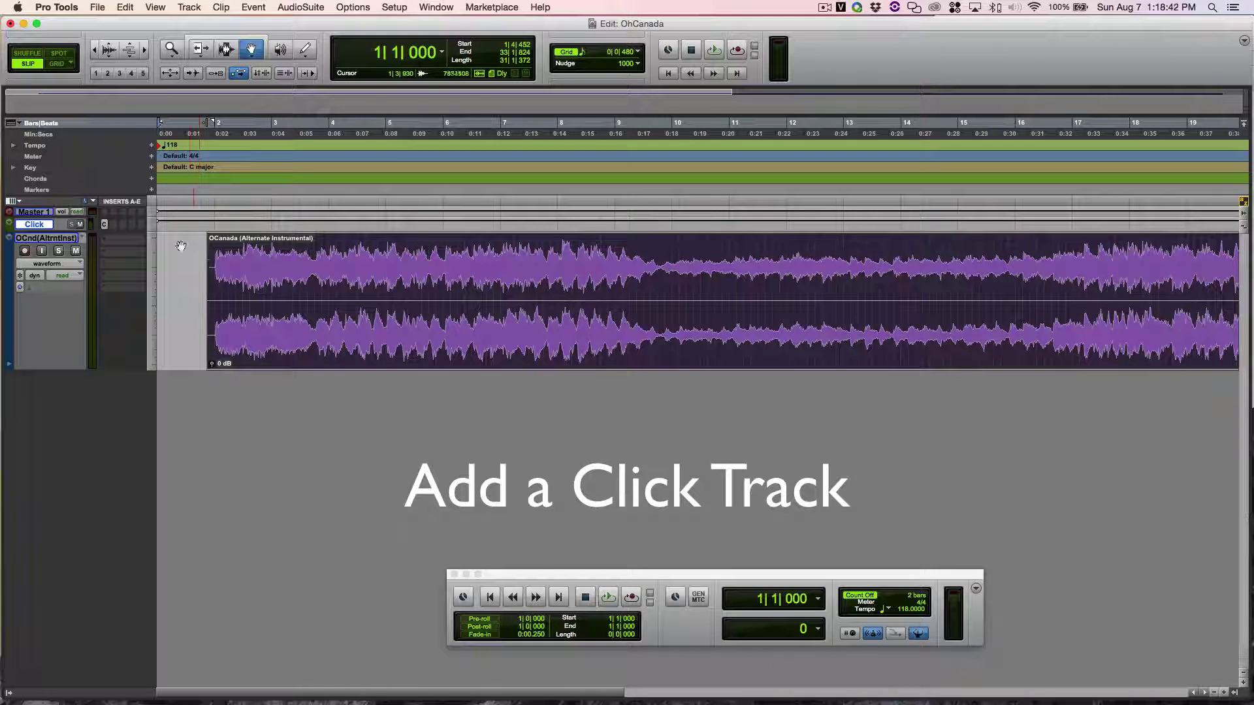
left_click(608, 608)
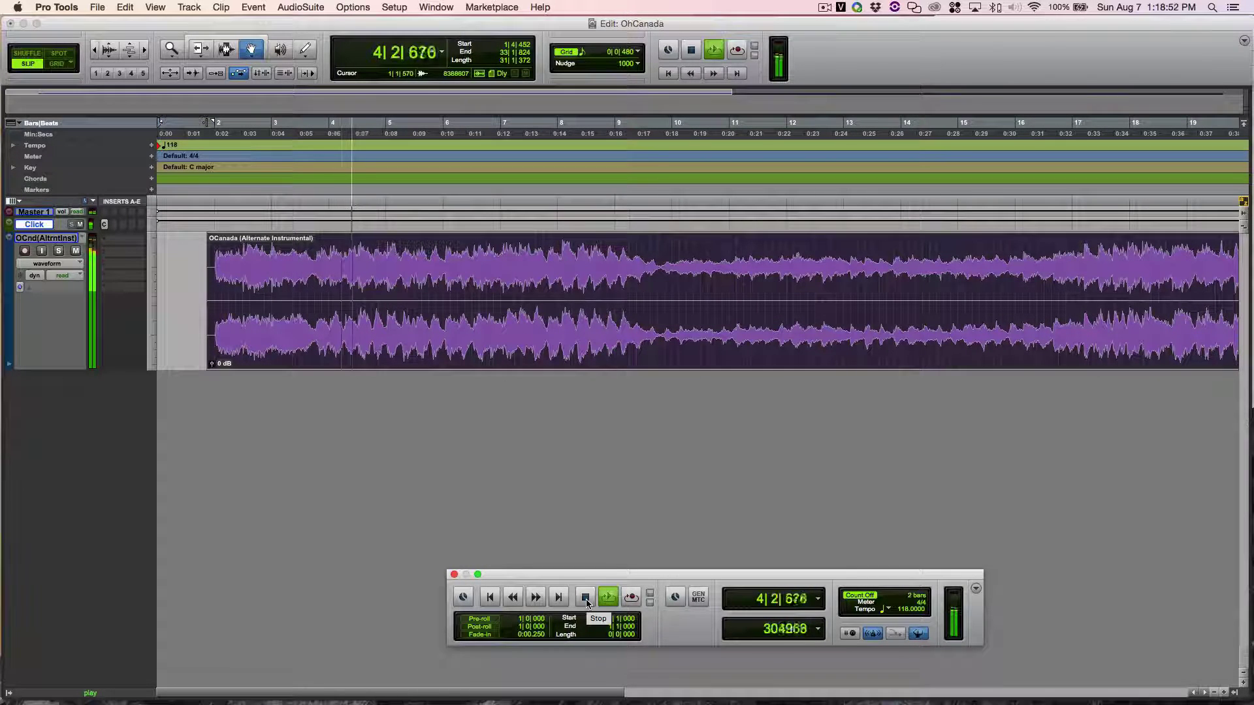
left_click(585, 599)
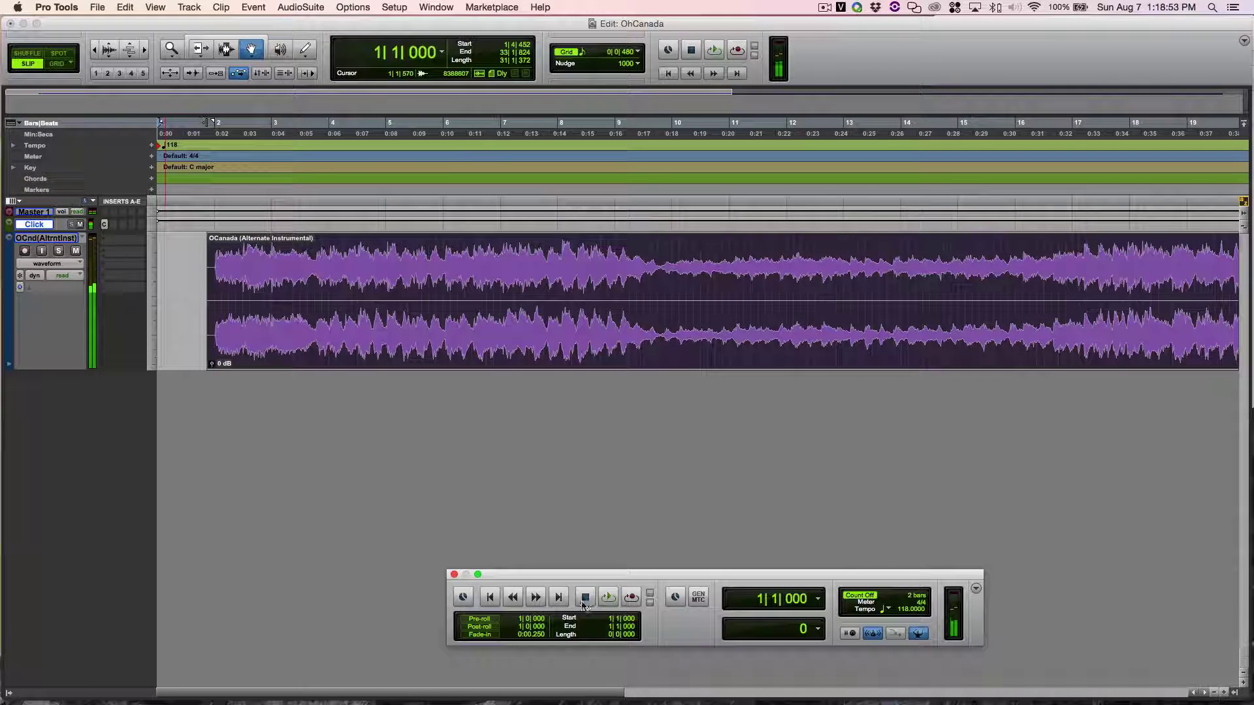
left_click(193, 74)
left_click(522, 281)
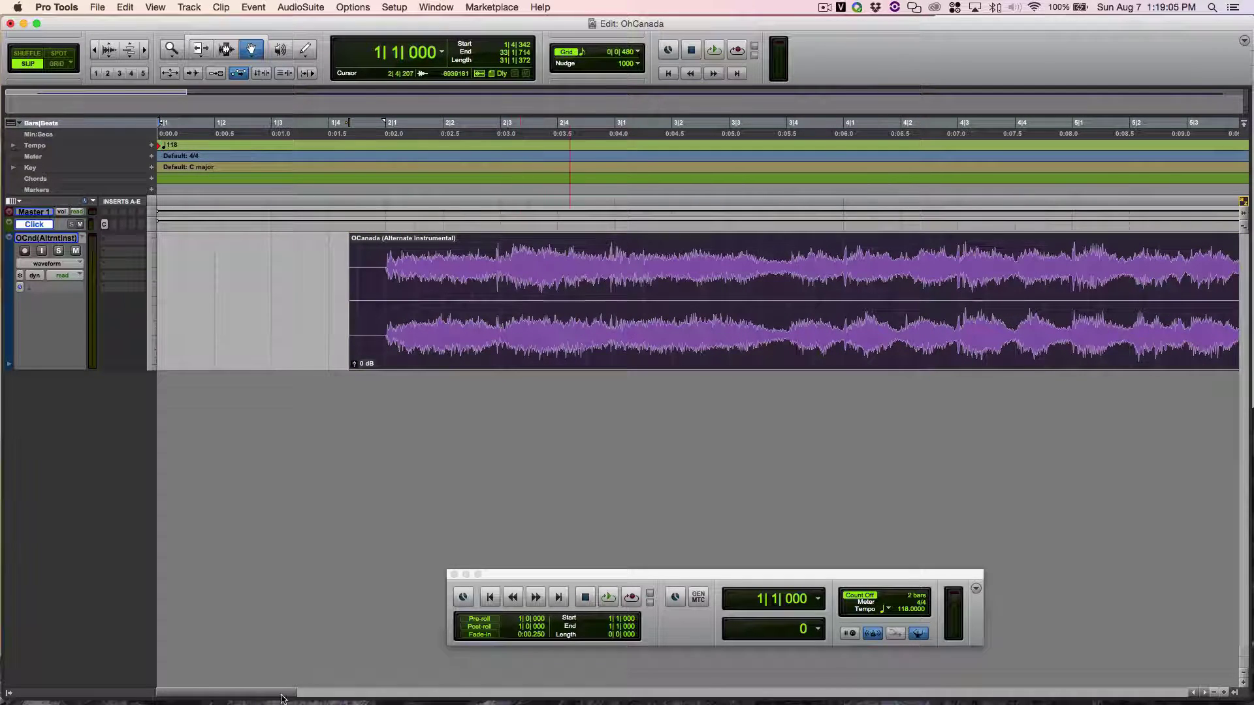
Step: Play the passage from 7|3|938 against the click to check the tempo drift around bars 8 and 9
left_click_drag(282, 699, 443, 699)
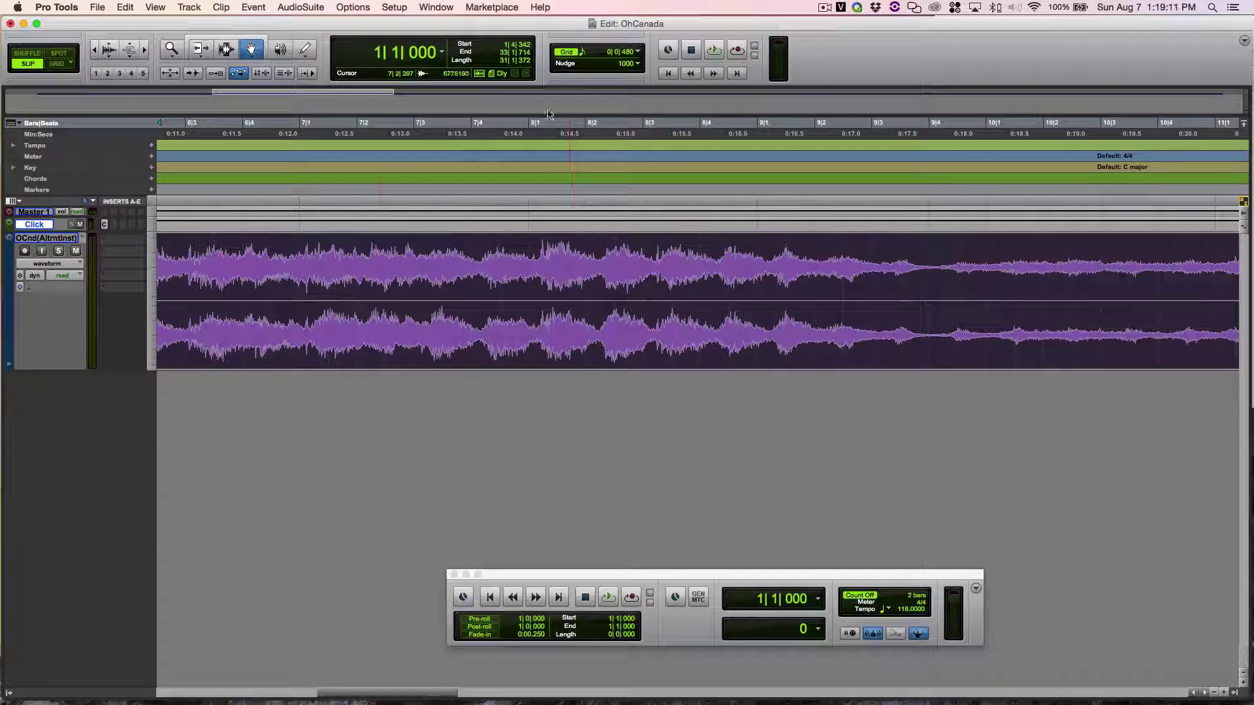
left_click(608, 598)
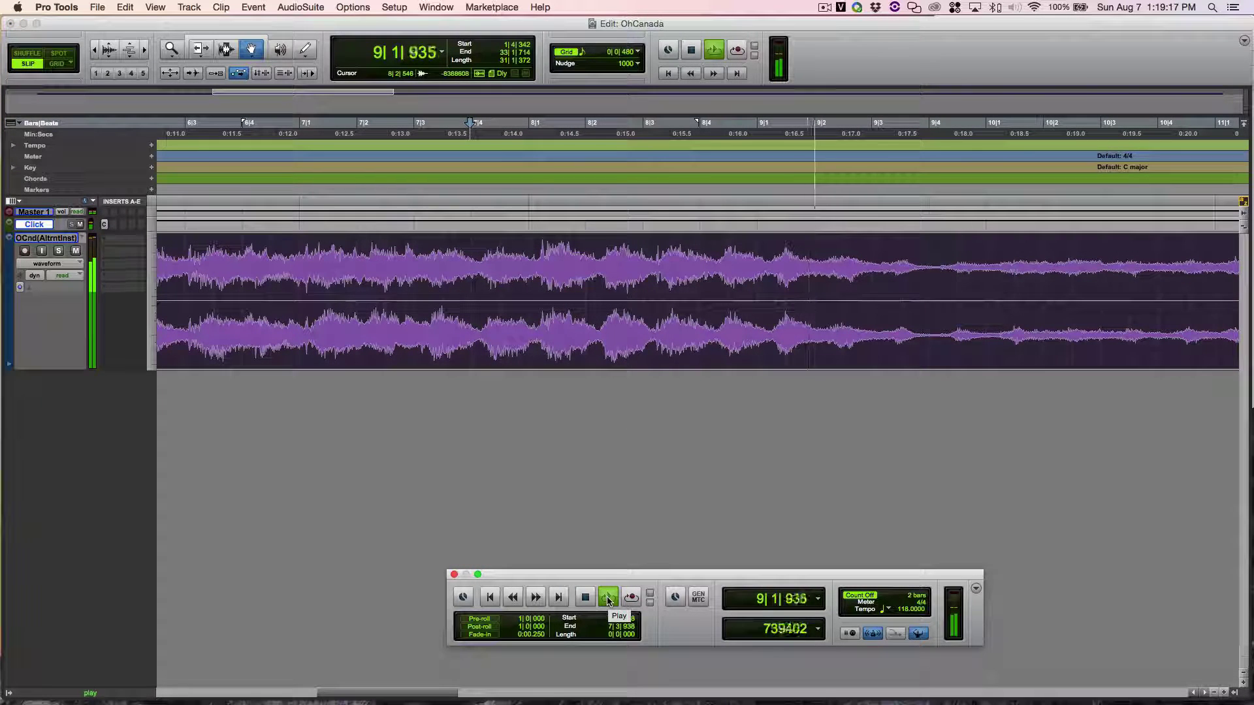
left_click(586, 597)
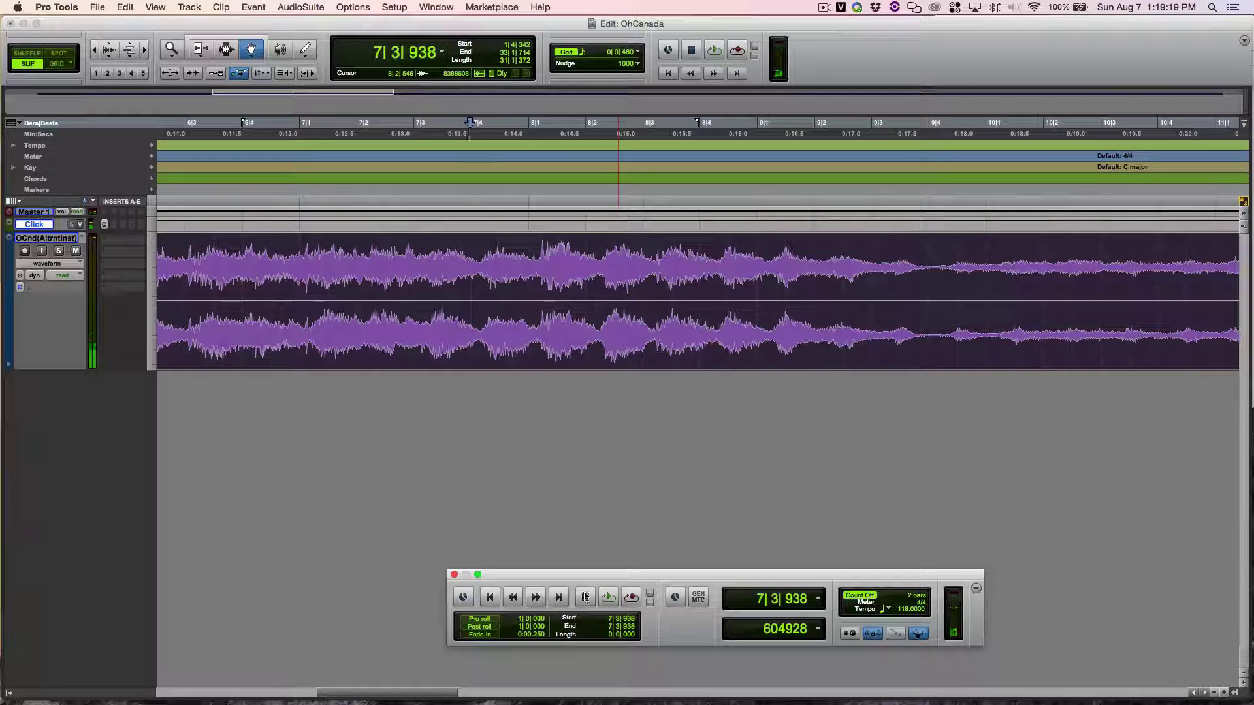
left_click(609, 599)
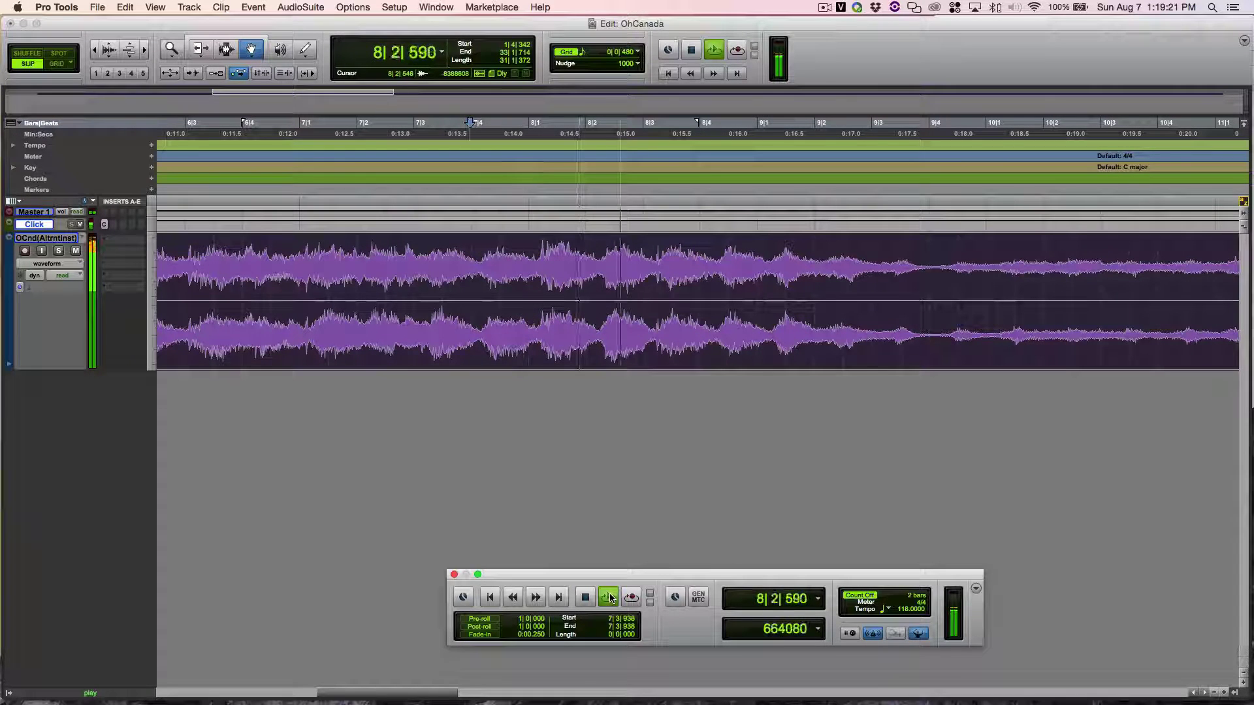
left_click(611, 595)
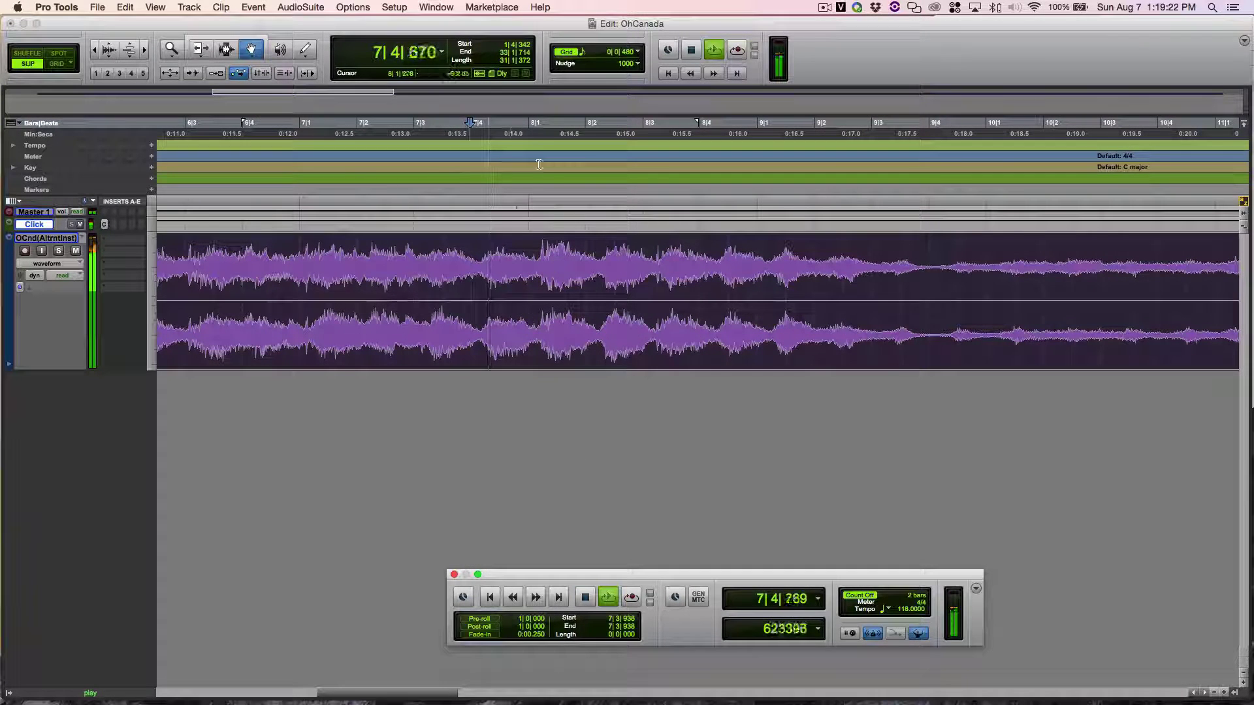
left_click(585, 596)
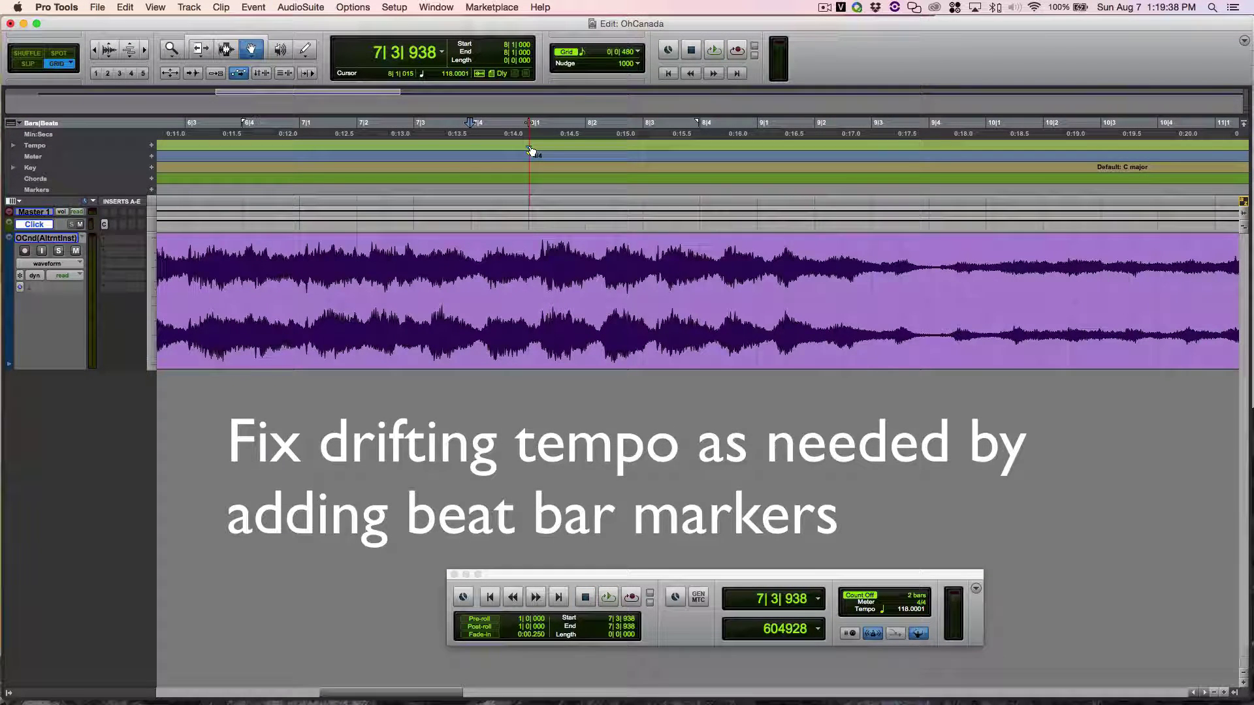
Step: Align the bar/beat marker at 8|1|000 with the matching beat in the waveform and check it by playing the passage and the opening
left_click_drag(531, 151, 545, 151)
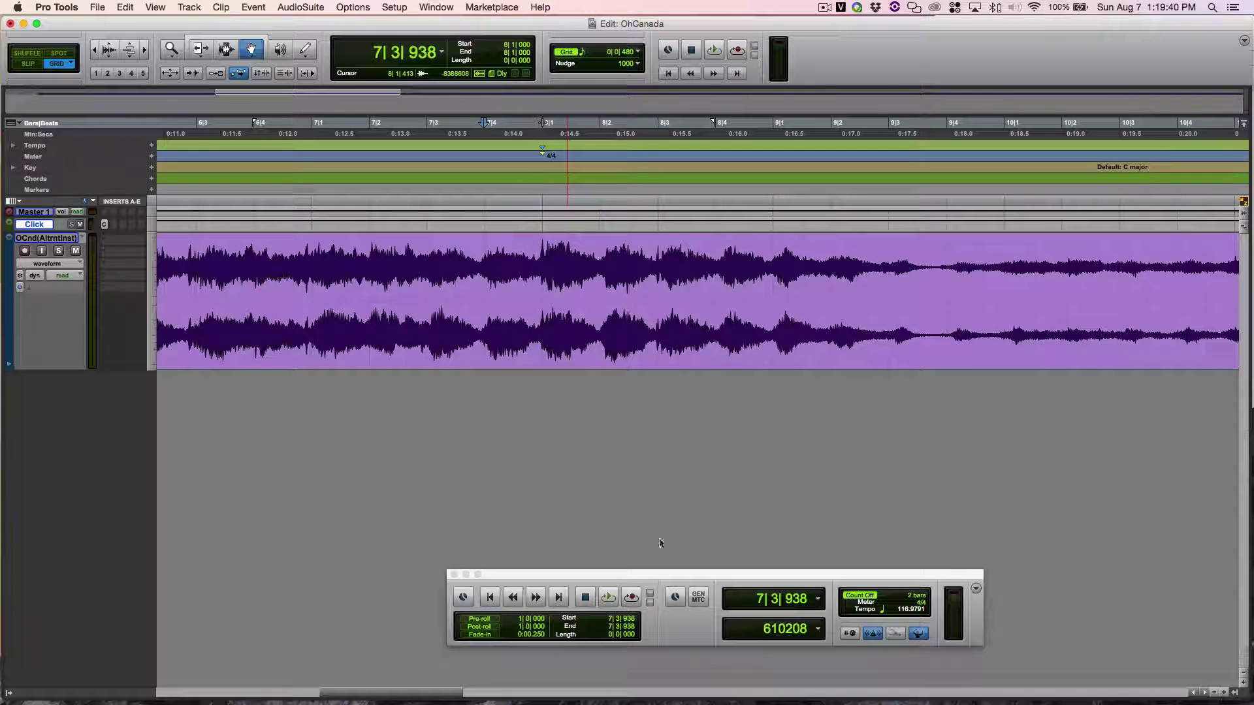
left_click(611, 598)
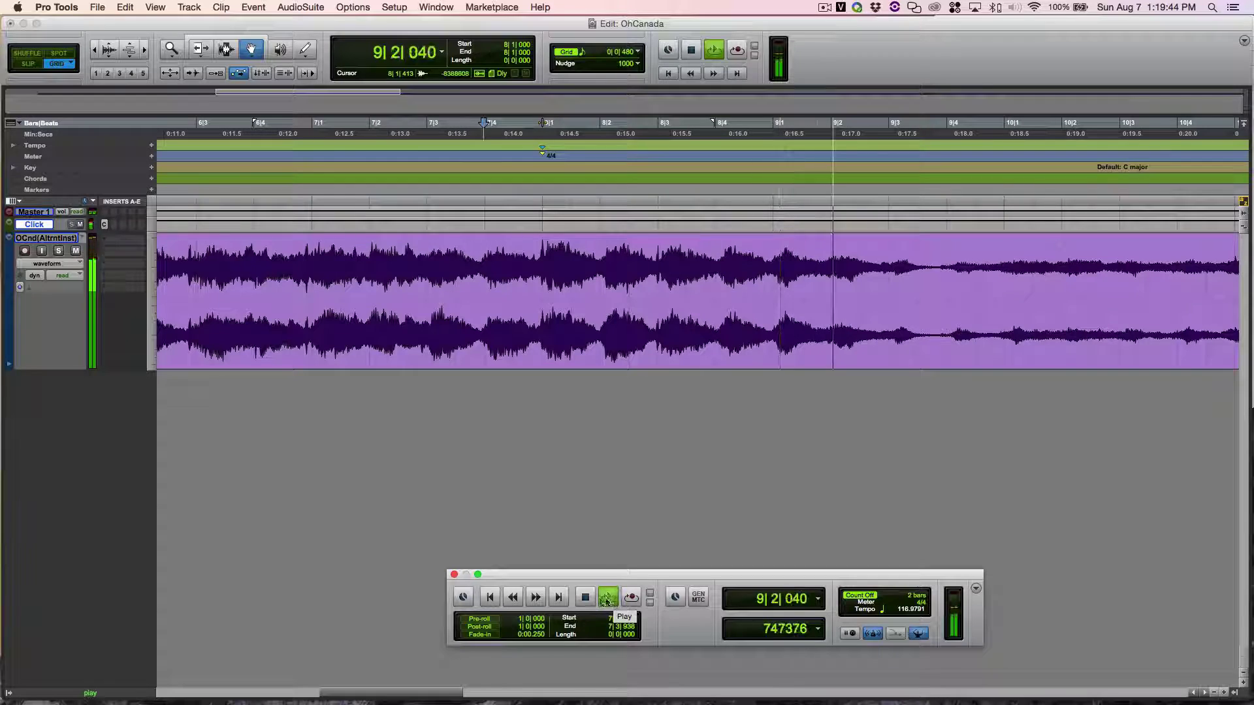
left_click(585, 597)
left_click(491, 596)
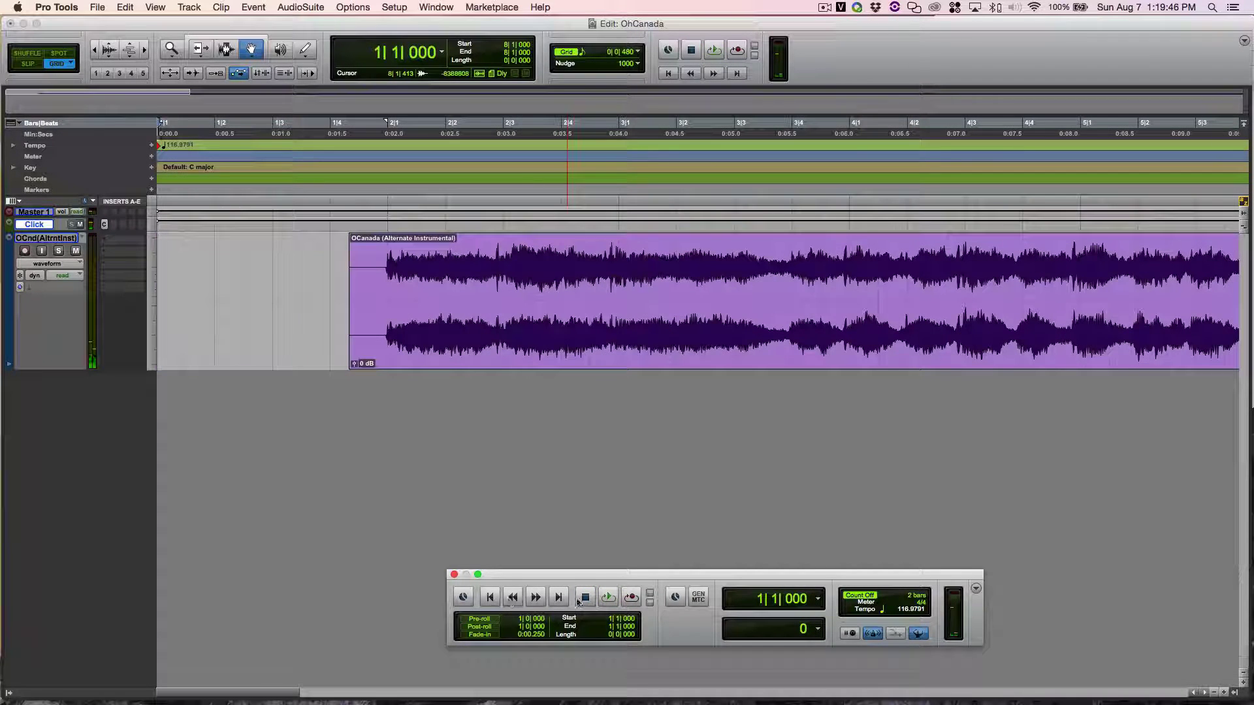
left_click(611, 598)
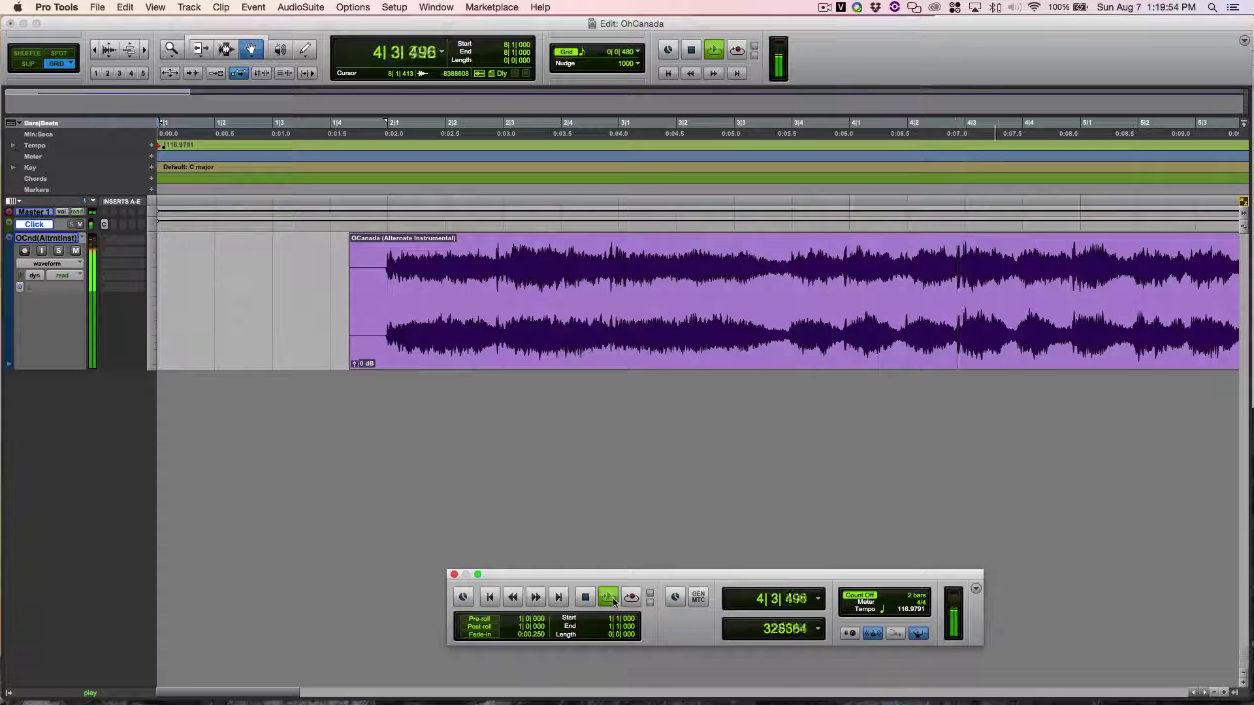
left_click(612, 597)
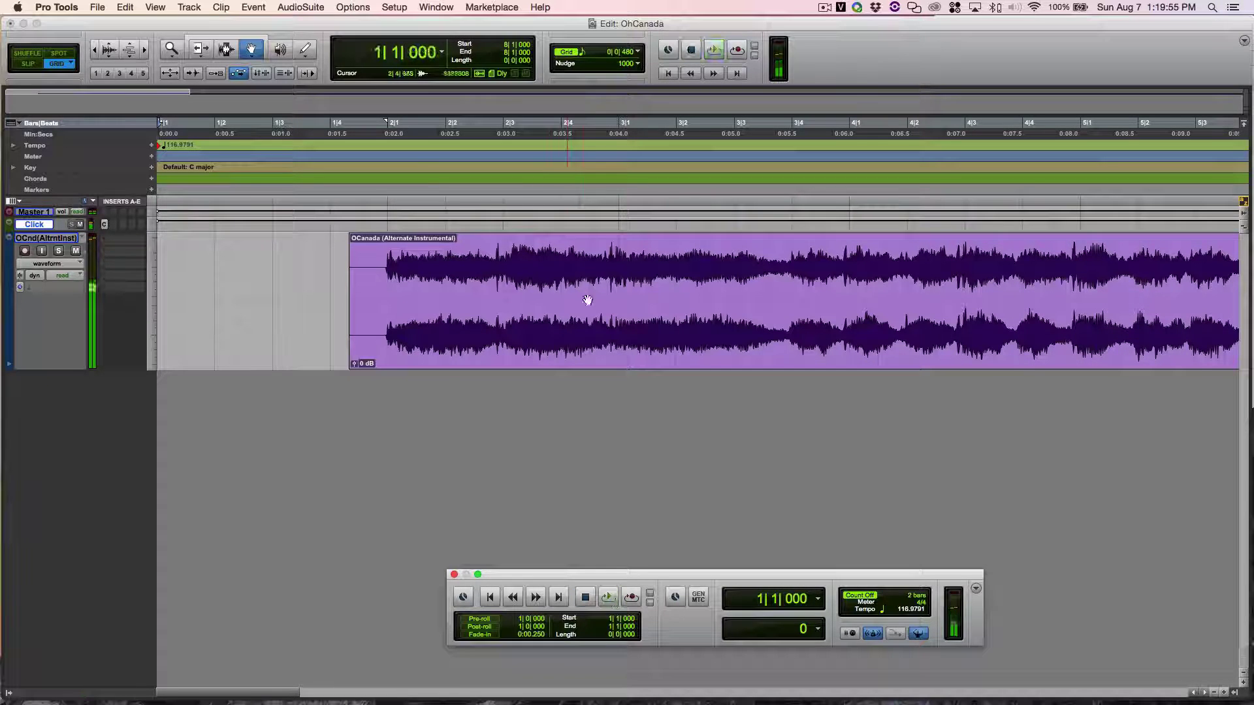
left_click(516, 194)
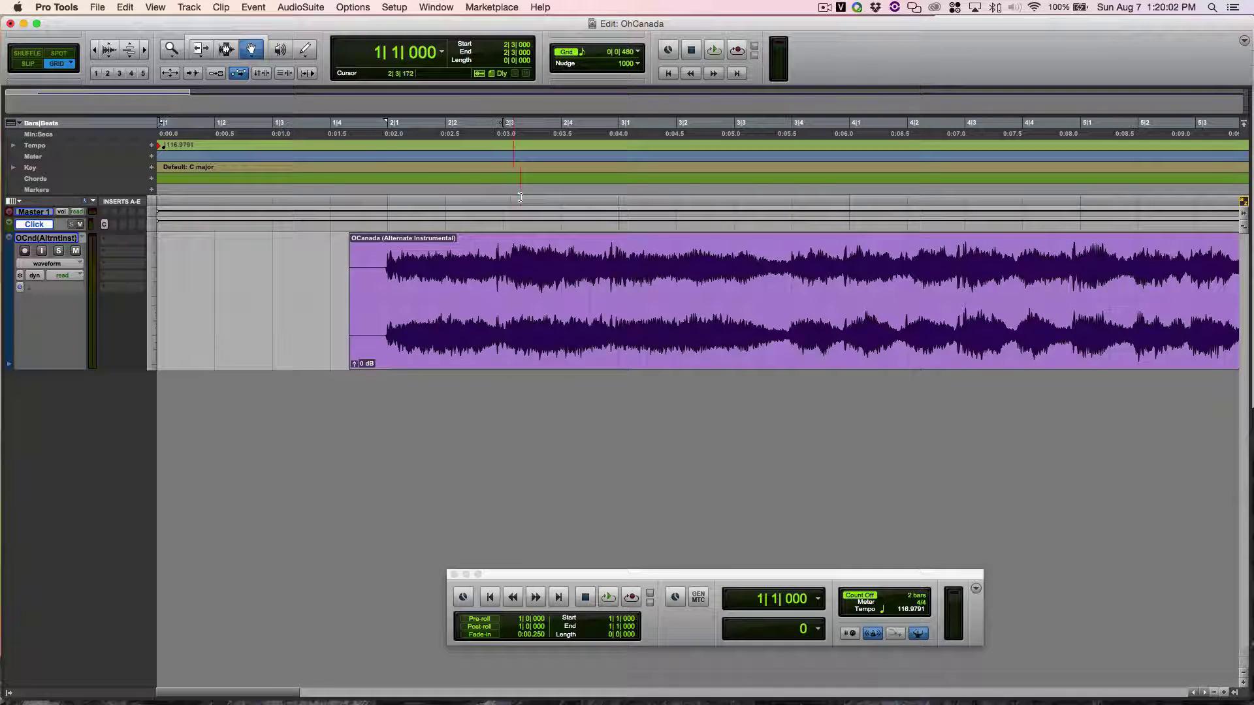
key("super+i")
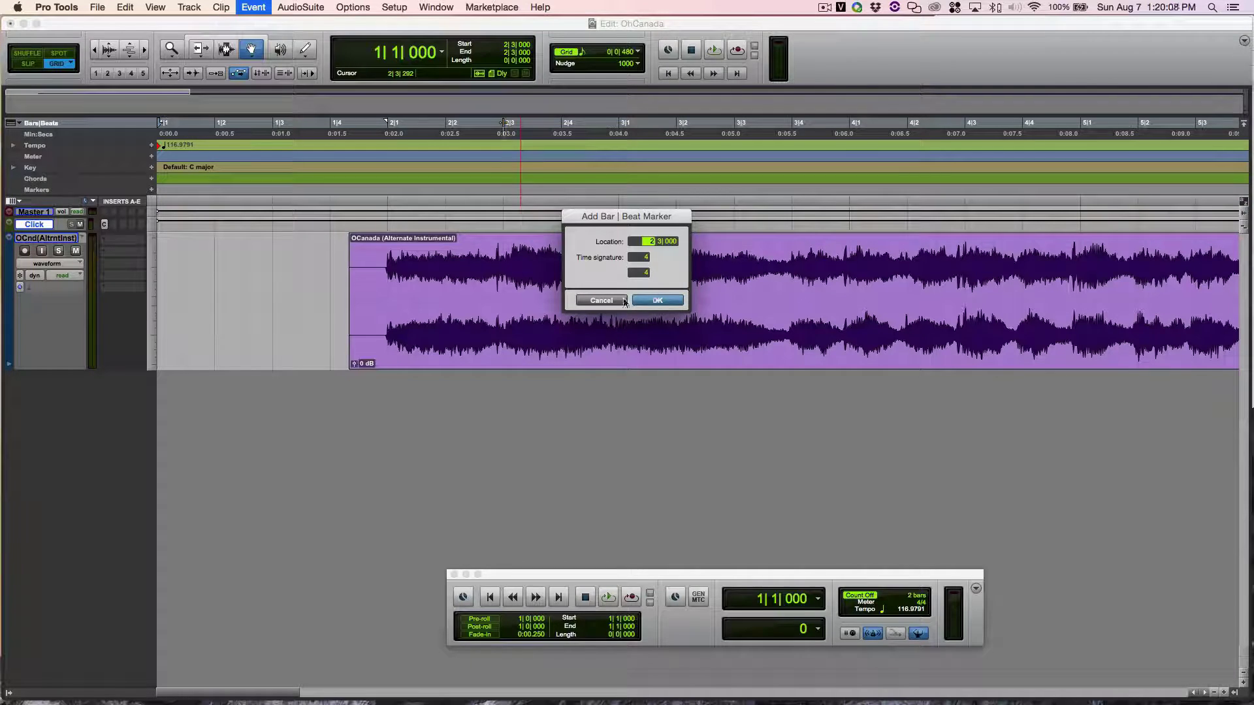
left_click(623, 302)
left_click(612, 306)
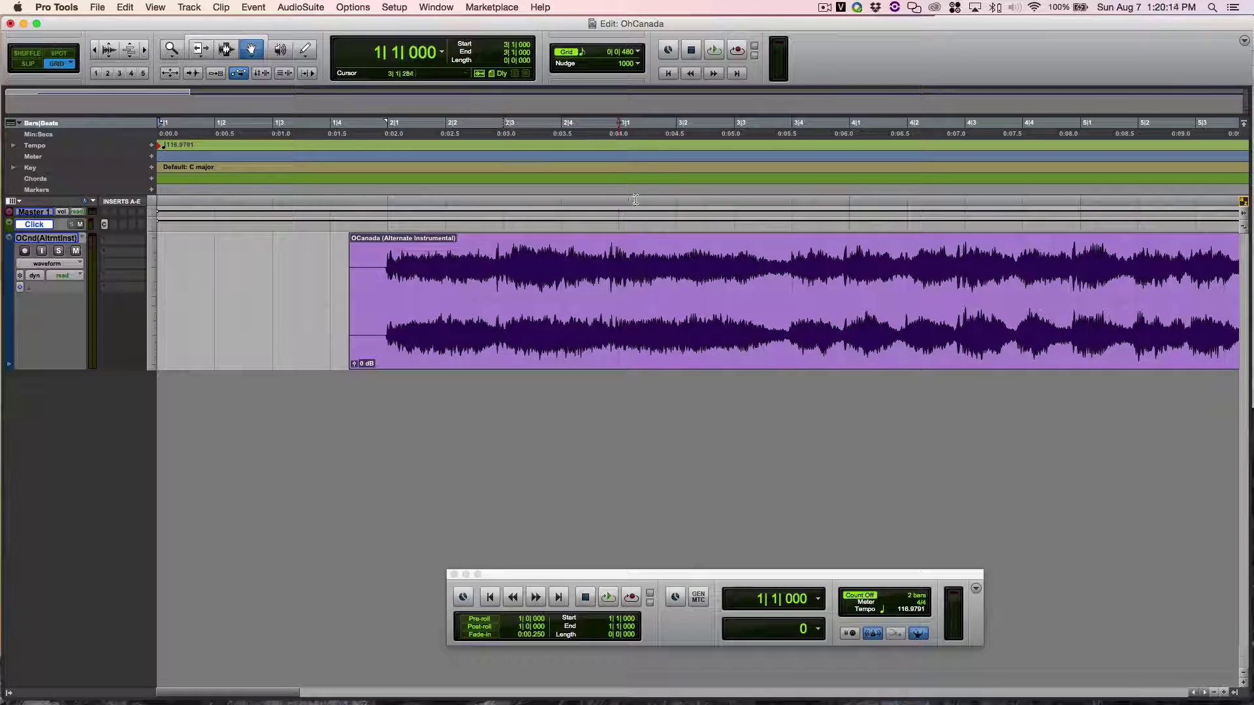
Step: Add a 4/4 bar/beat marker at 3|1|000, align it with the waveform's downbeat, and play from the start to check it
key("super+i")
left_click(657, 301)
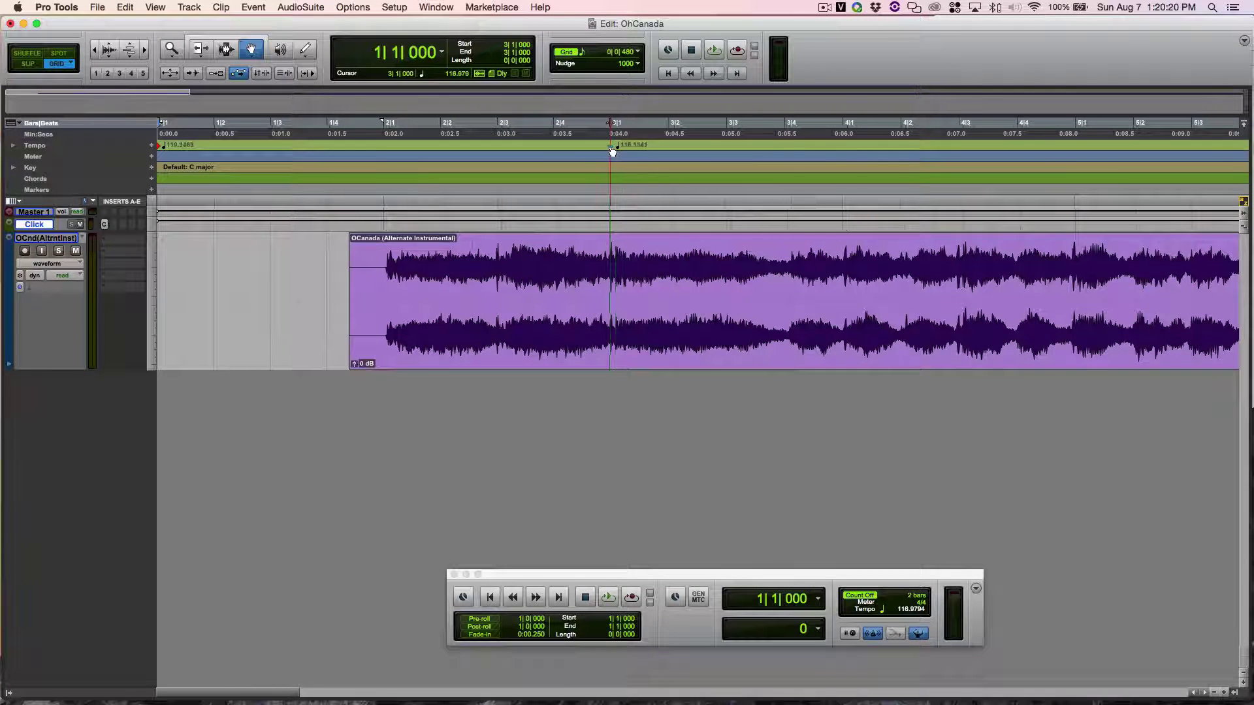
key("space")
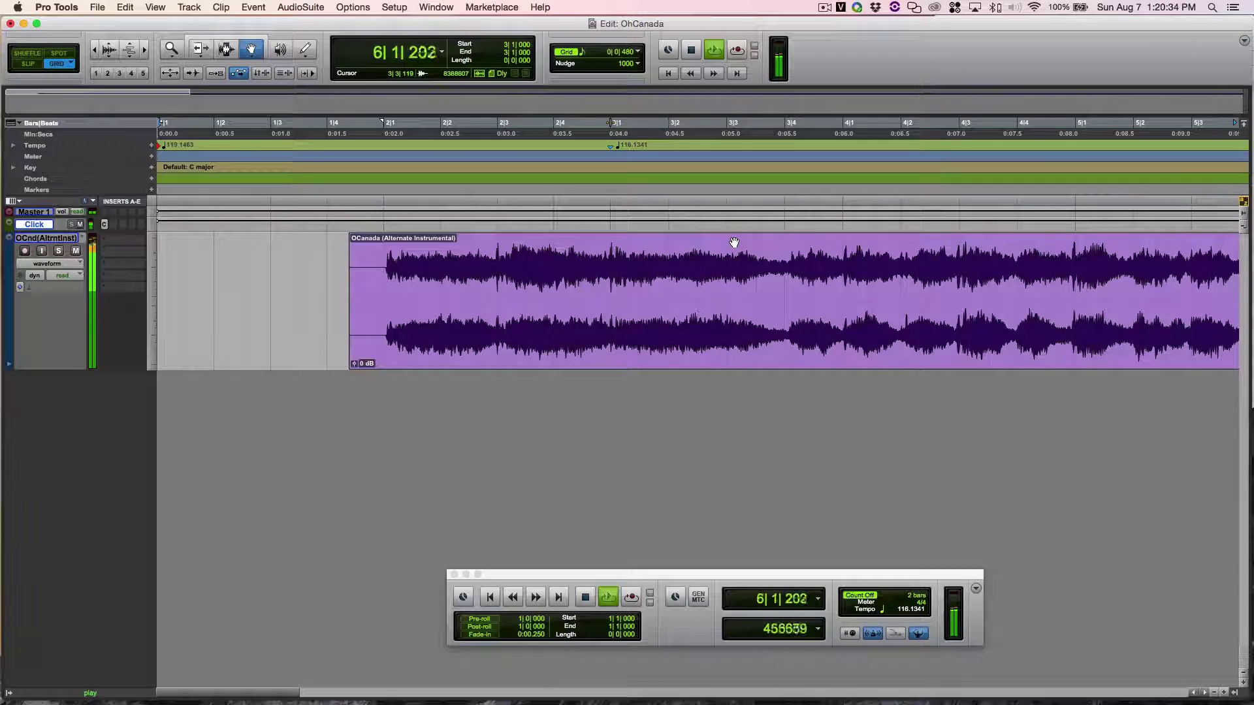
key("space")
Step: Switch to Slip mode, move the audio clip slightly earlier to start at 1|4|325, and listen to the opening against the click
left_click(488, 261)
mouse_move(488, 261)
left_mouse_down()
mouse_move(510, 259)
mouse_move(453, 240)
mouse_move(495, 270)
left_mouse_up()
key("F2")
key("space")
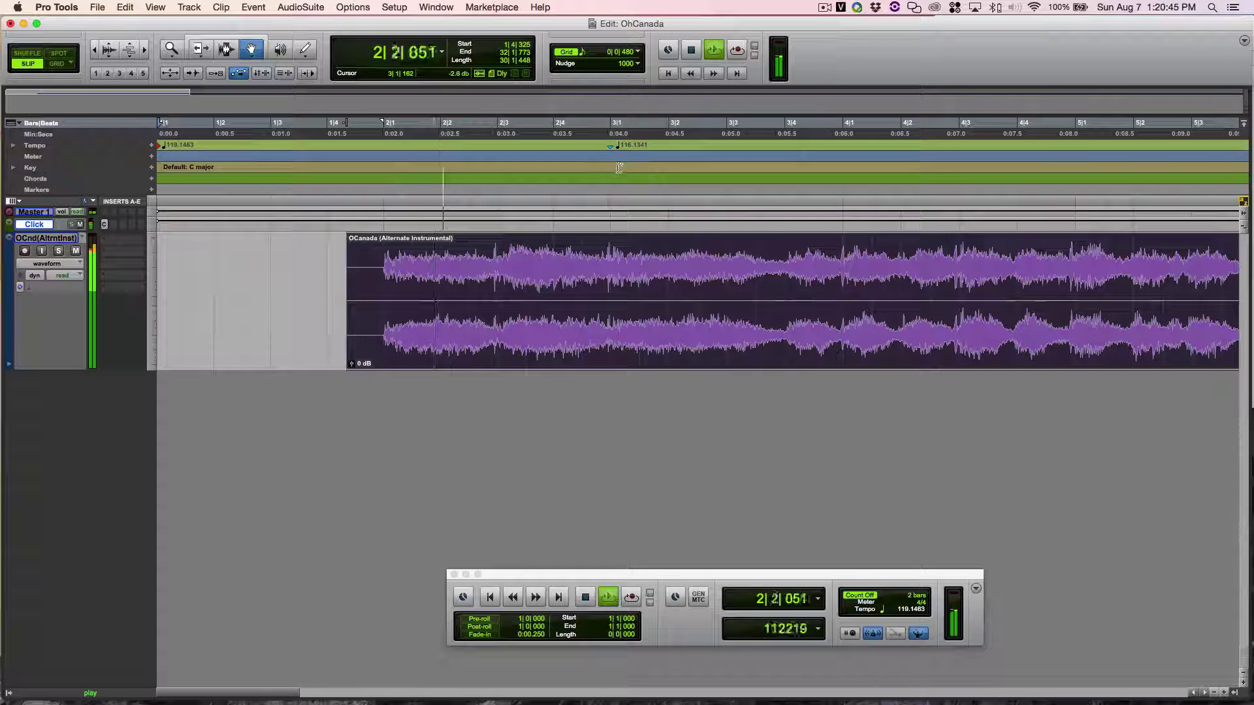
key("space")
Step: Realign the bar 3 tempo marker with the shifted clip's downbeat and play from the start to check the timing
left_click_drag(610, 150, 610, 151)
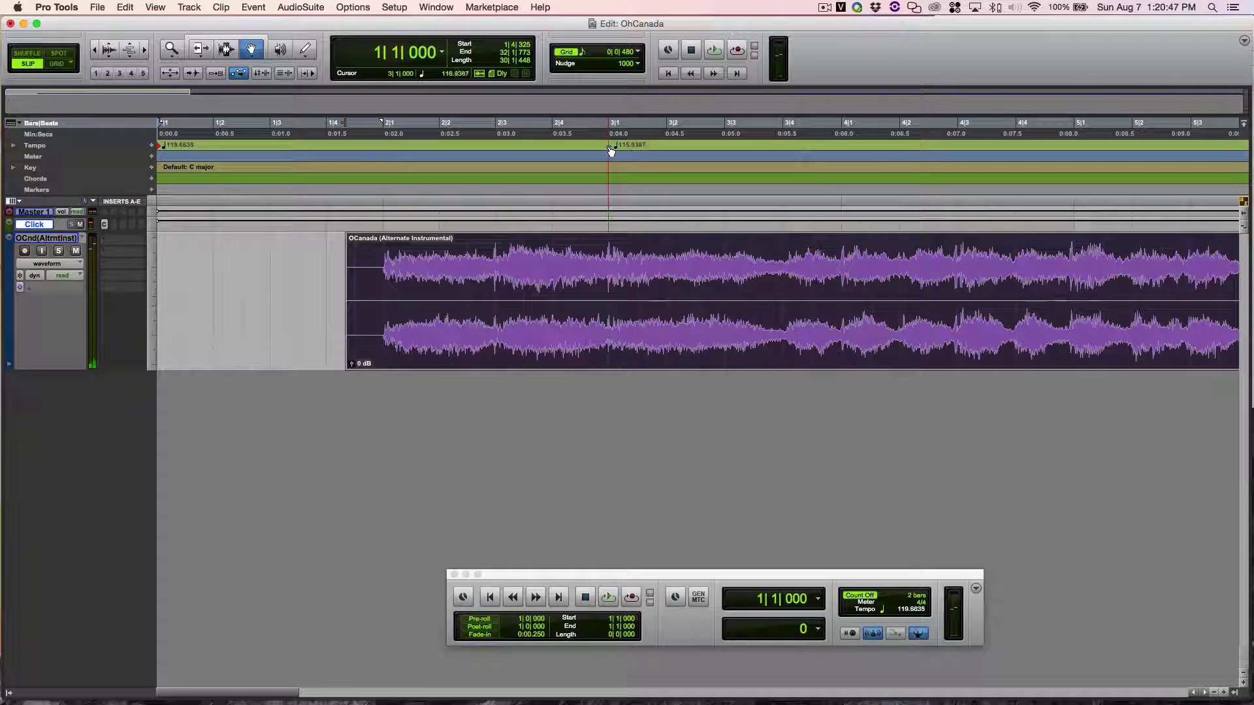
key("space")
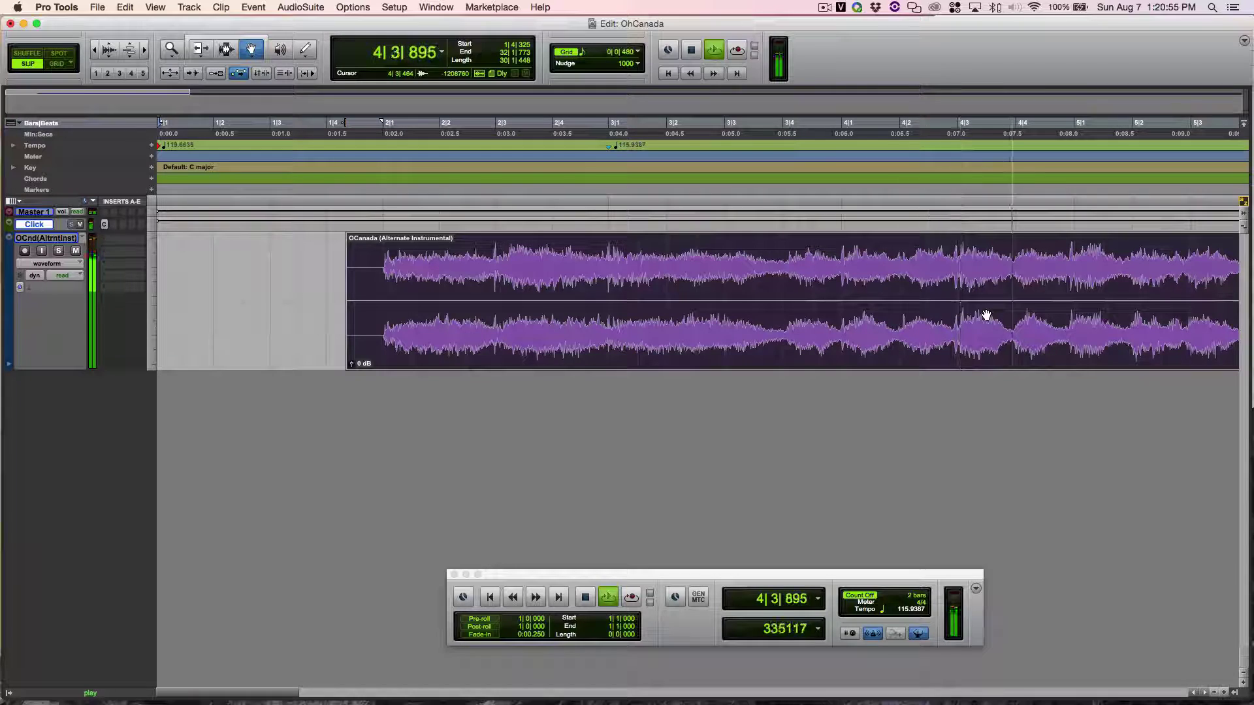
Step: Stop playback, import National_Anthems_-_Canada.mid into the session as MIDI tracks, and move the audio track above them
key("space")
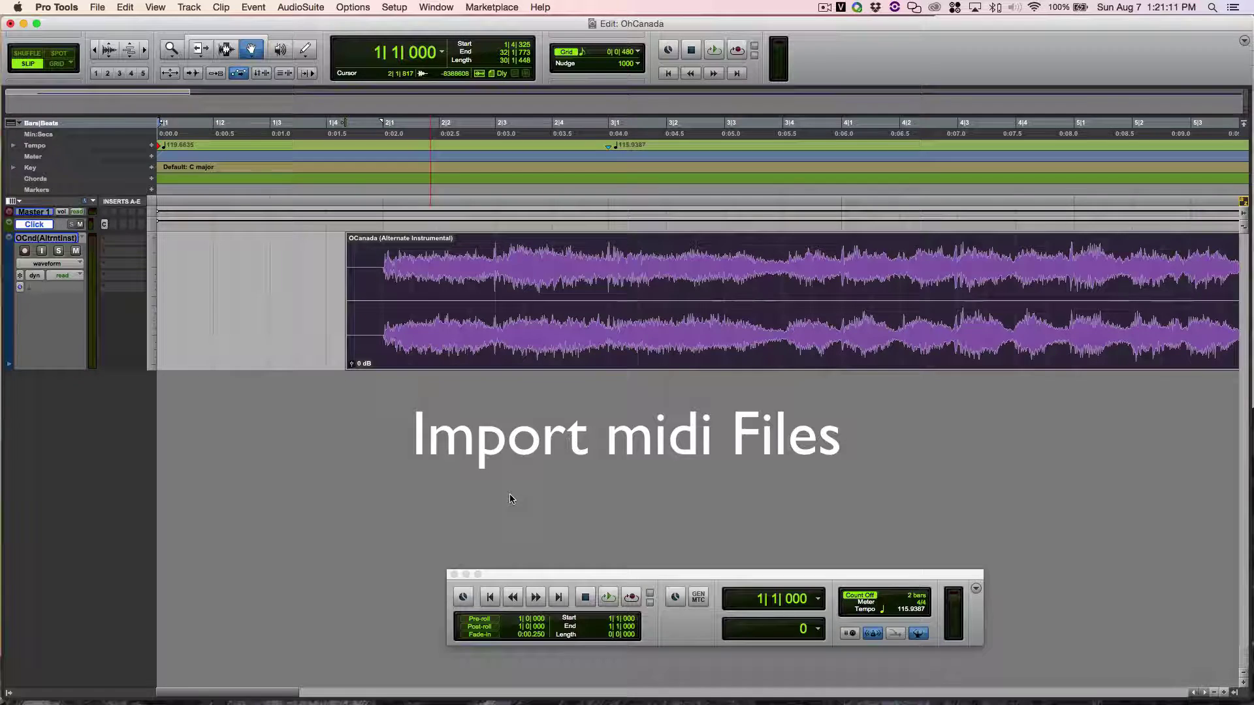
key("super+Tab")
left_click_drag(990, 75, 243, 453)
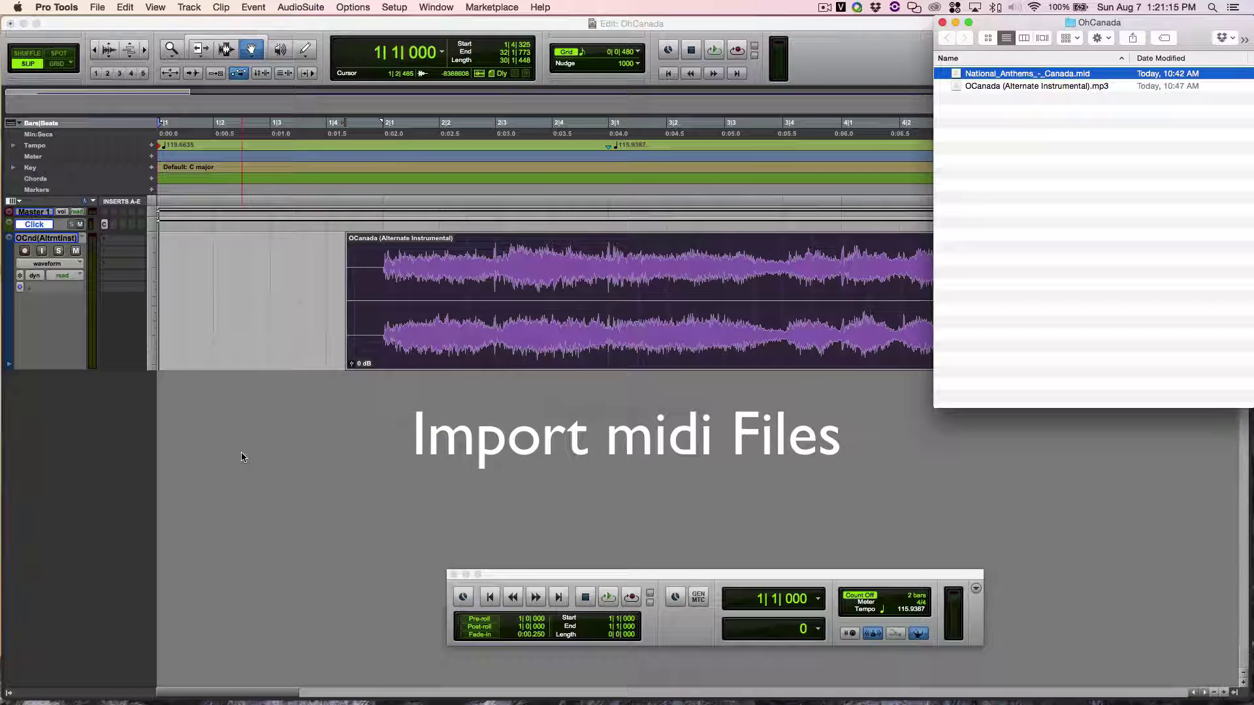
left_click(669, 361)
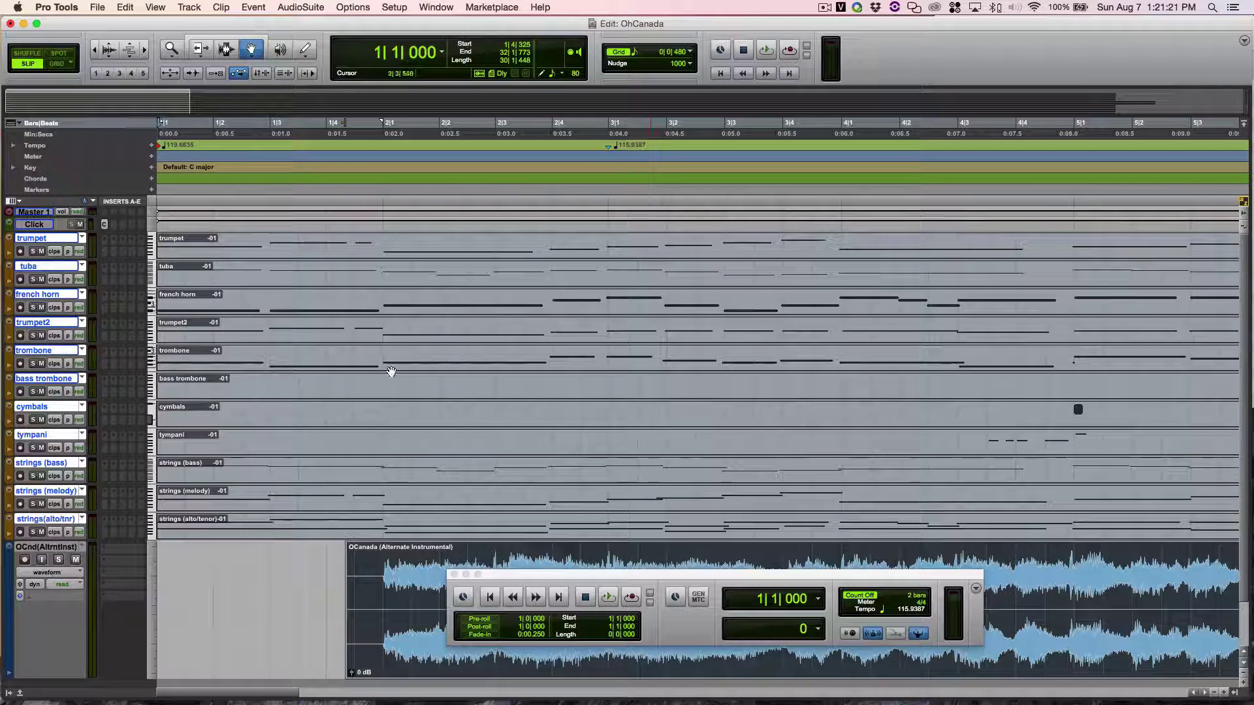
left_click(53, 549)
left_click_drag(54, 549, 64, 233)
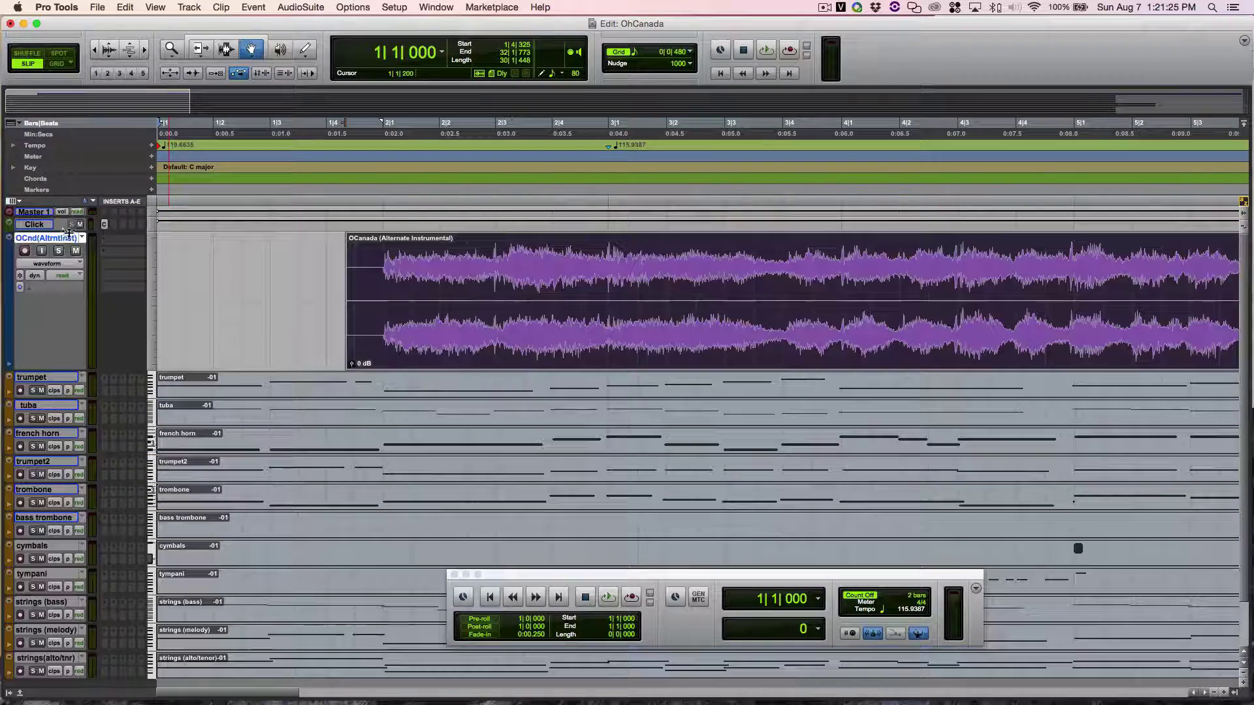
Step: Select the MIDI clips on all tracks from trumpet to strings (alto/tenor) and move them together to start at about 1|3|503
left_click(210, 391)
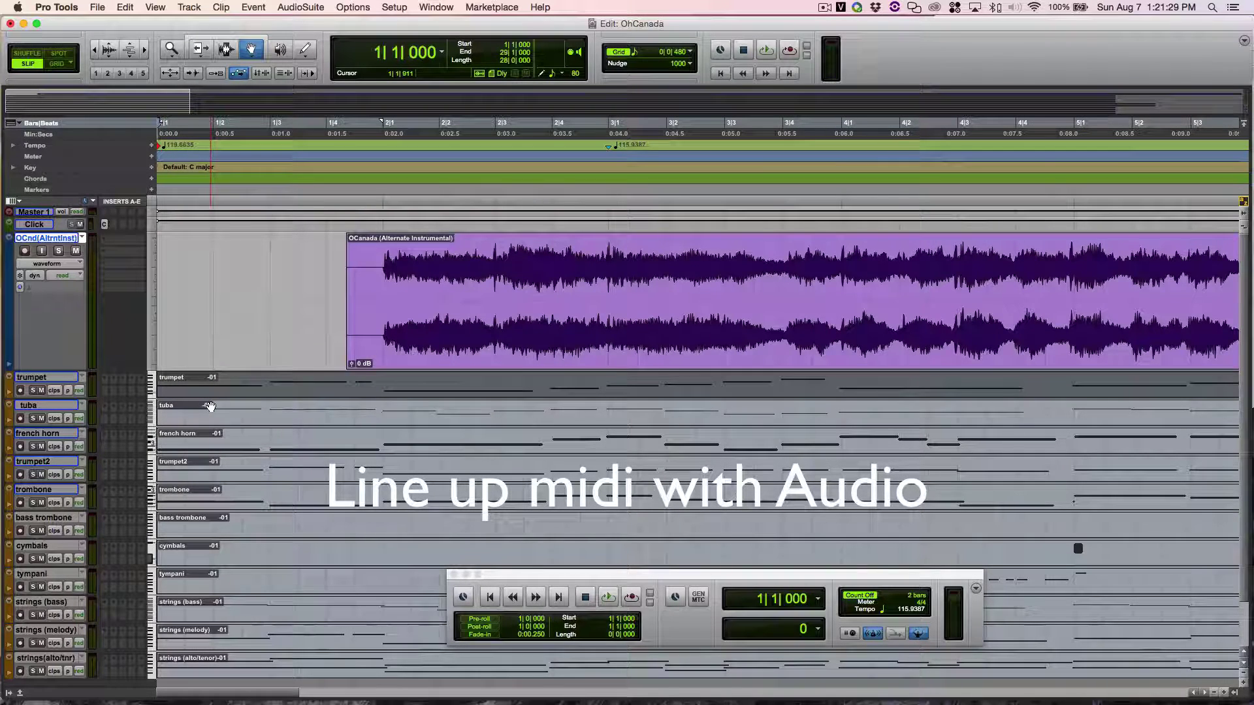
left_click(215, 418, "shift")
left_click(216, 441, "shift")
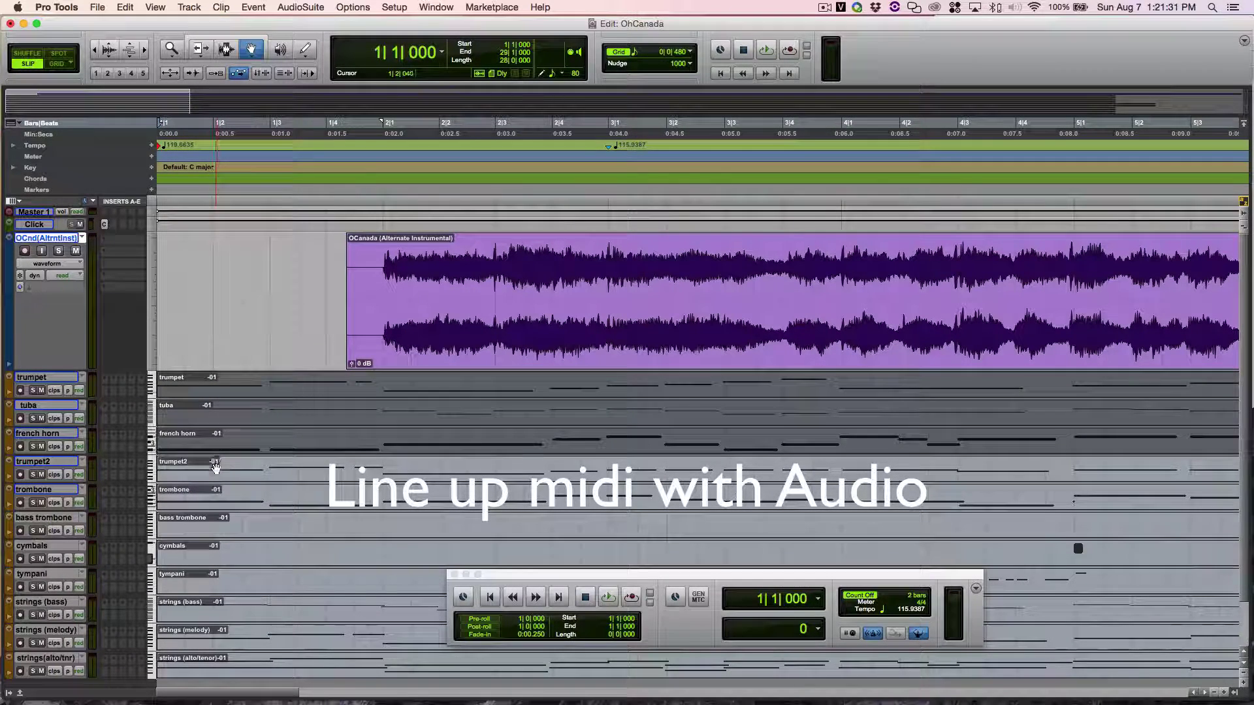
left_click(216, 468, "shift")
left_click(224, 497, "shift")
left_click(232, 527, "shift")
left_click(239, 555, "shift")
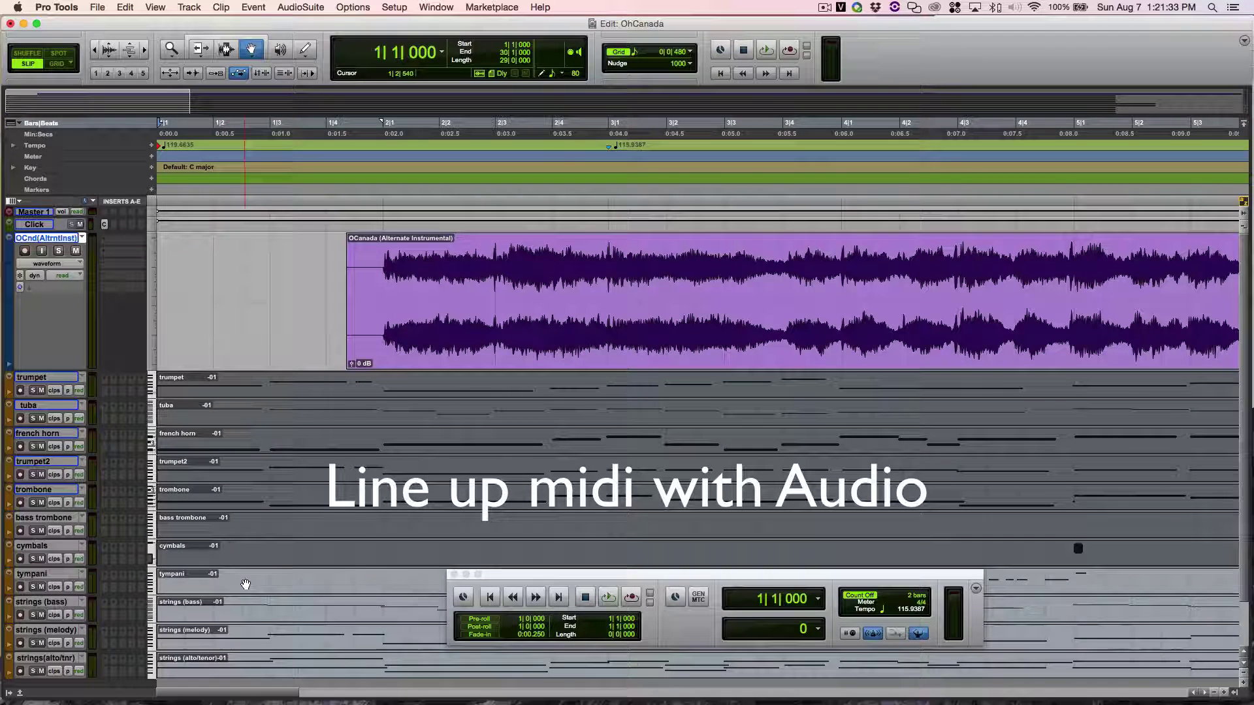
left_click(246, 583, "shift")
left_click(269, 611, "shift")
left_click(293, 636, "shift")
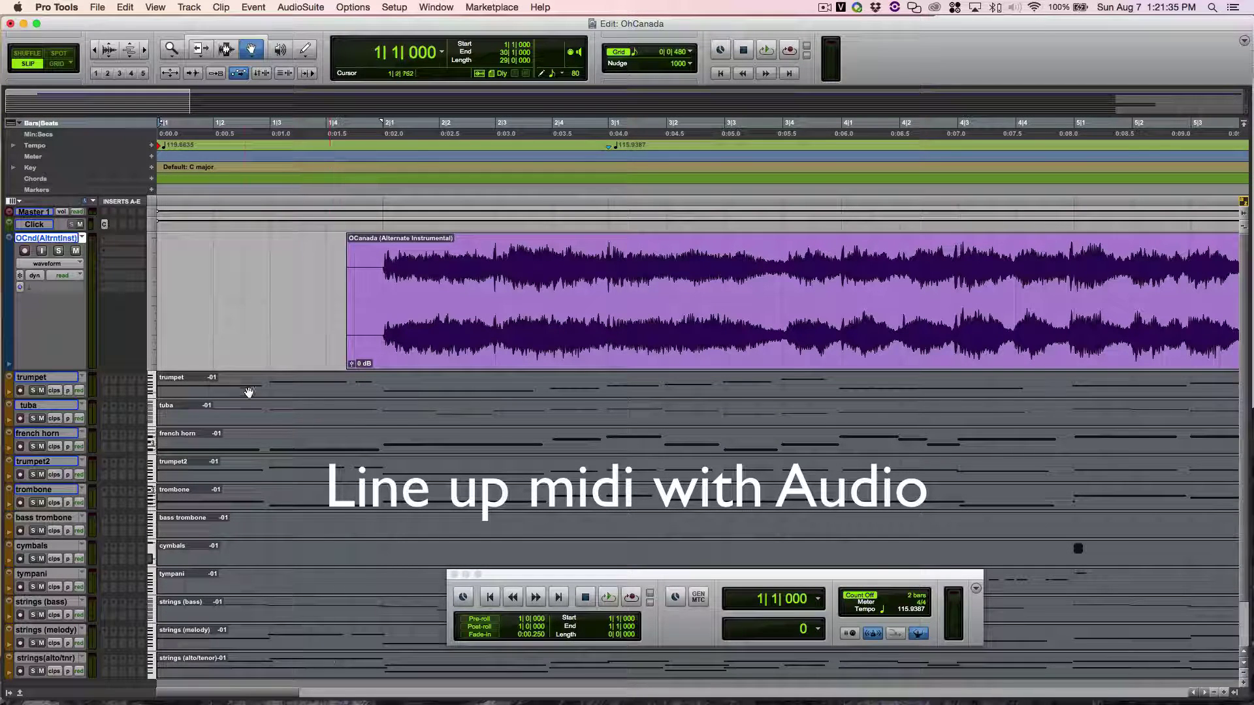
left_click_drag(232, 388, 375, 389)
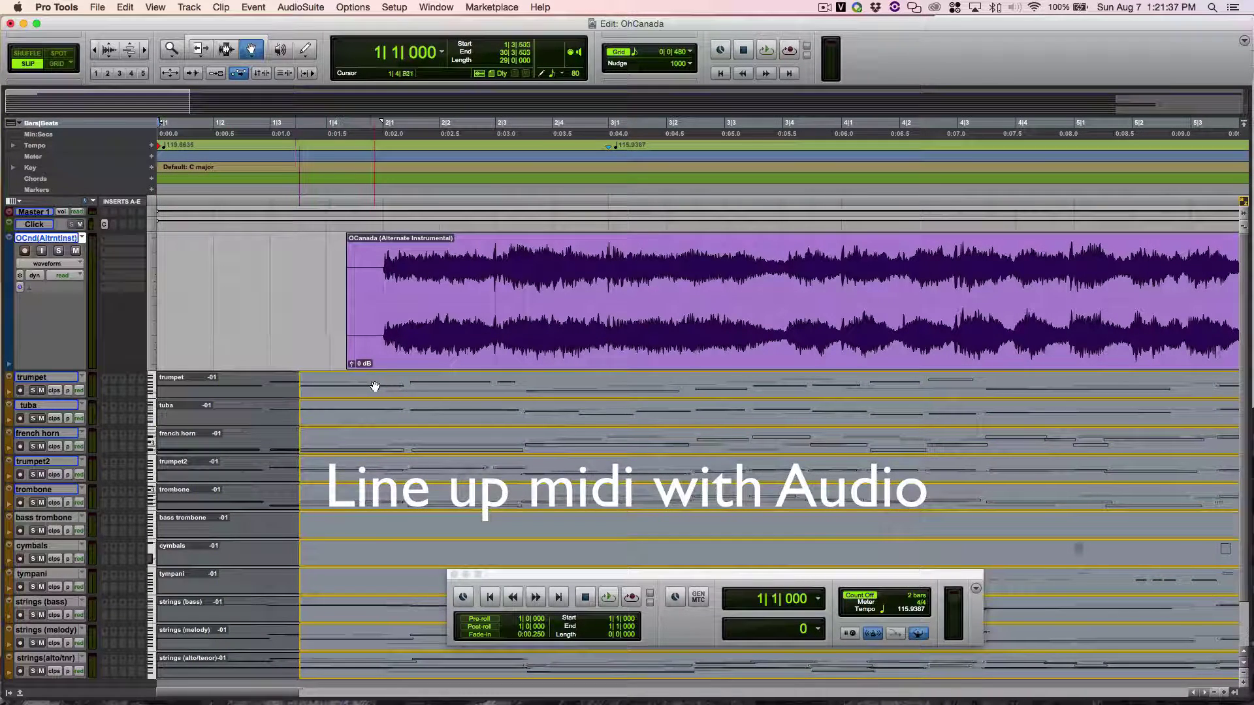
Step: Switch to Grid mode and snap all the MIDI clips, including trombone and bass trombone, to start at 2|1|000
key("F4")
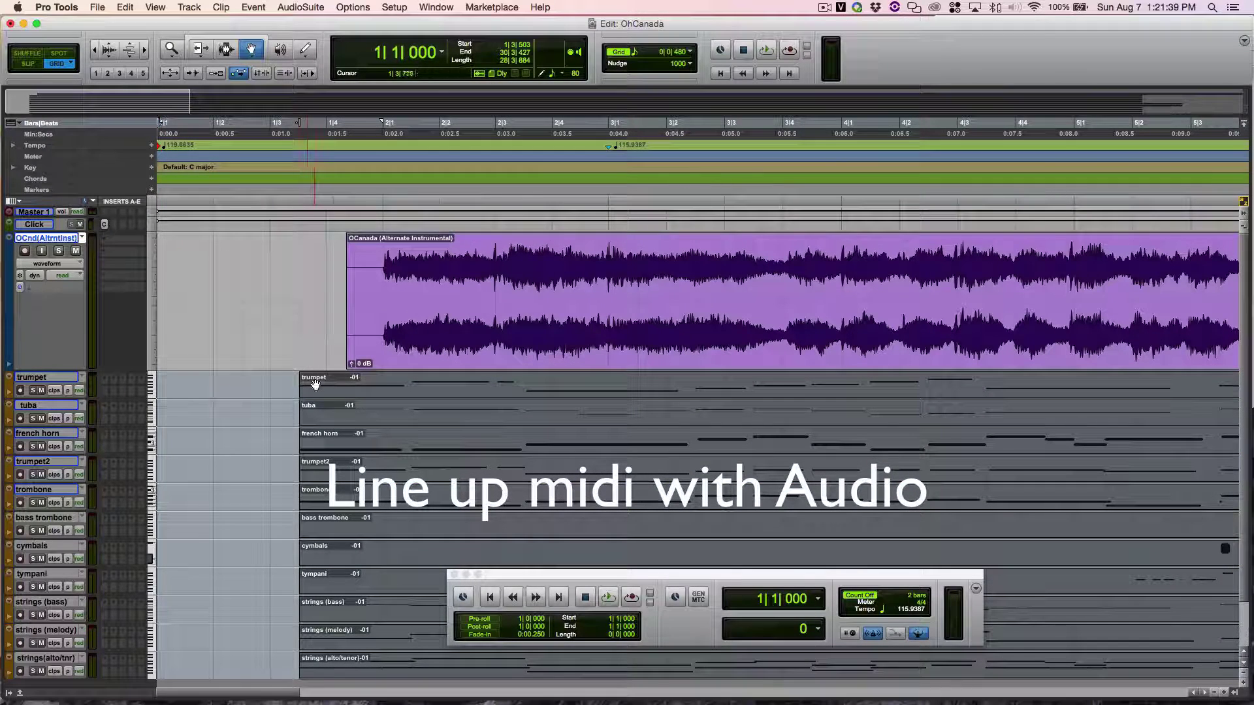
left_click_drag(315, 384, 395, 392)
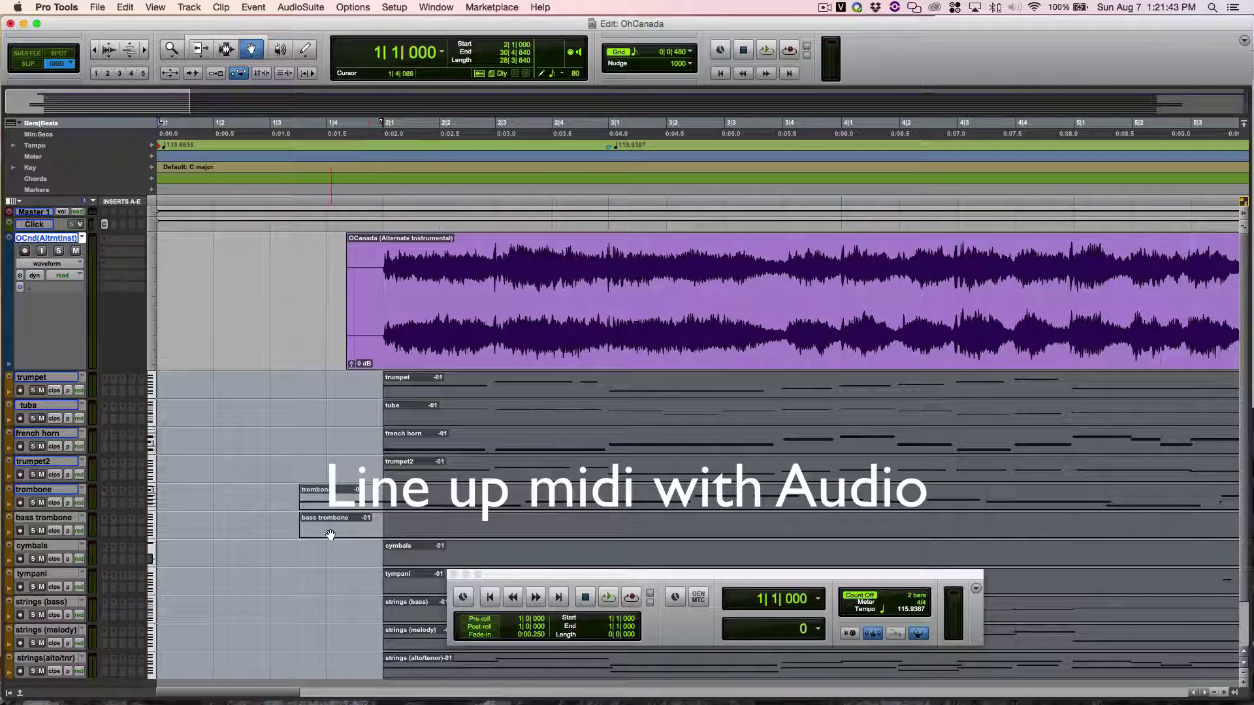
left_click_drag(320, 500, 400, 502)
left_click_drag(320, 527, 400, 530)
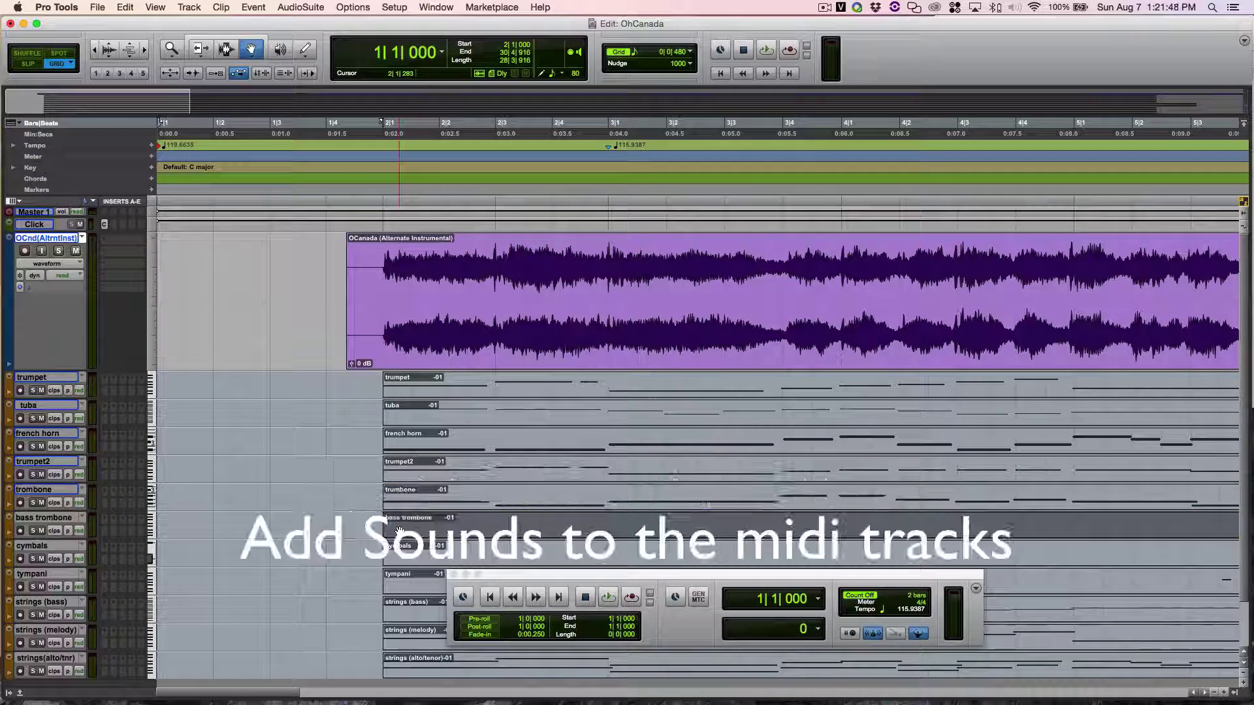
Step: Insert the Xpand!2 (stereo) instrument as a multichannel plug-in on the trumpet track
left_click(104, 388)
mouse_move(163, 406)
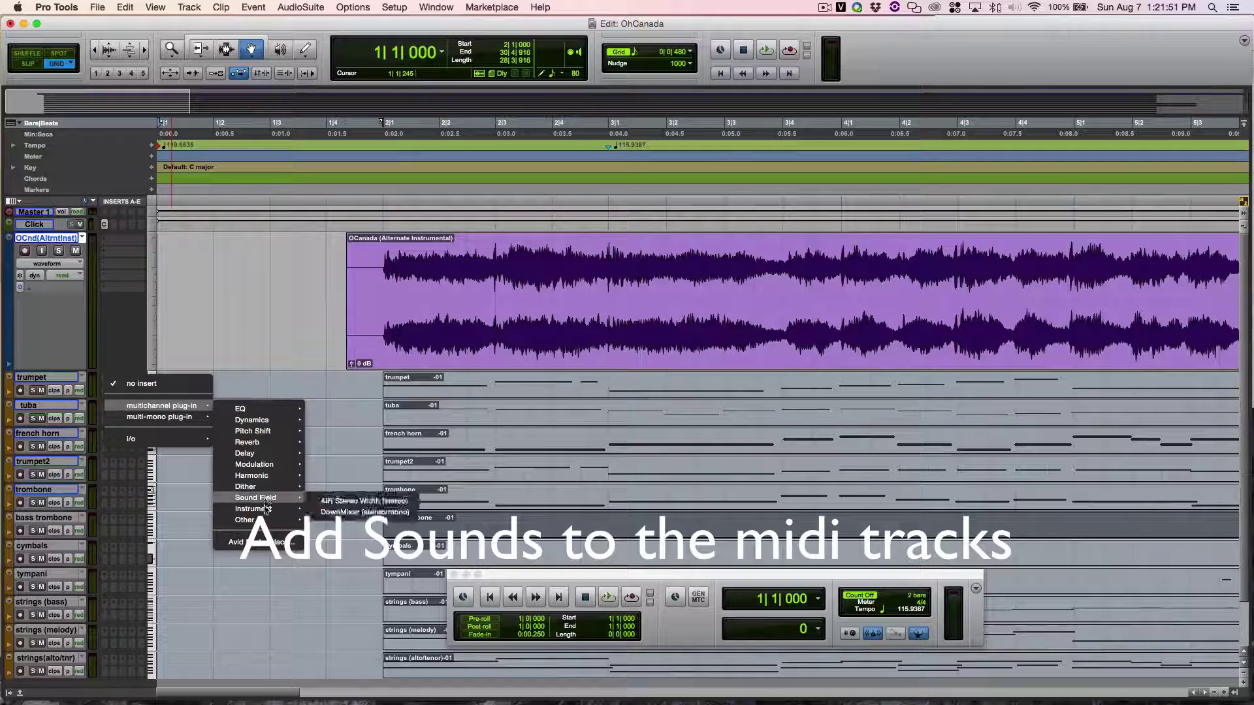
mouse_move(261, 508)
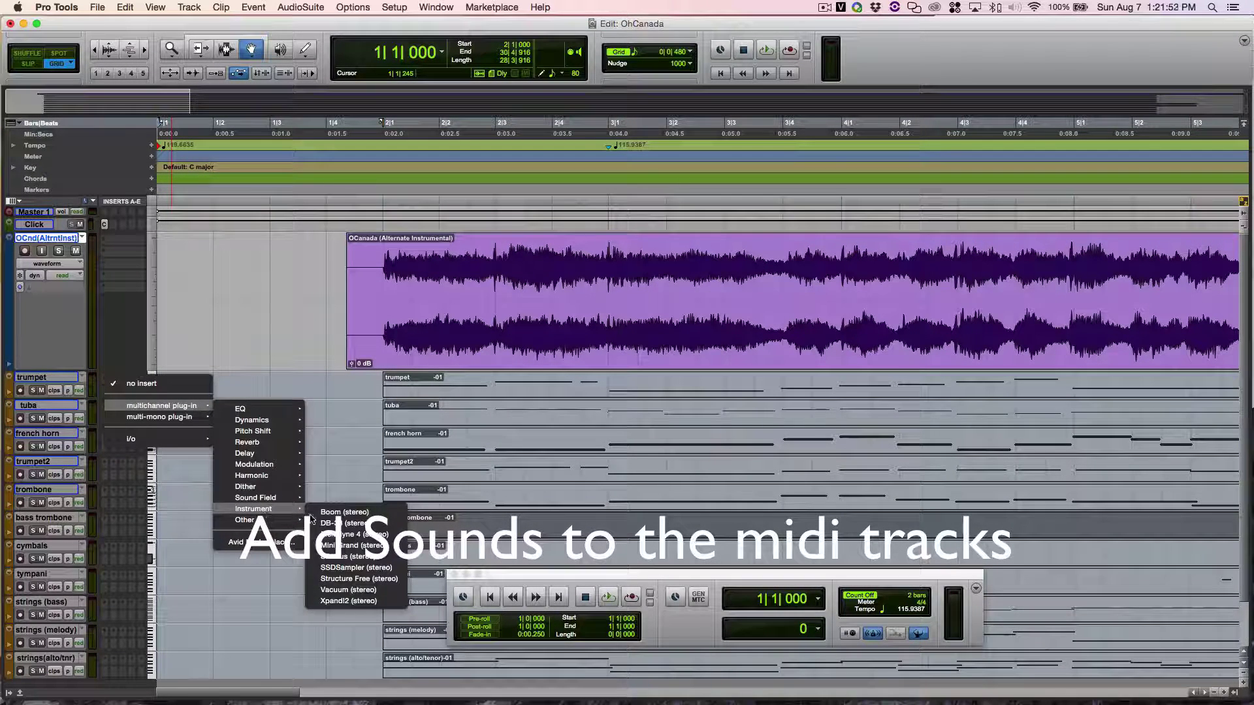
left_click(356, 599)
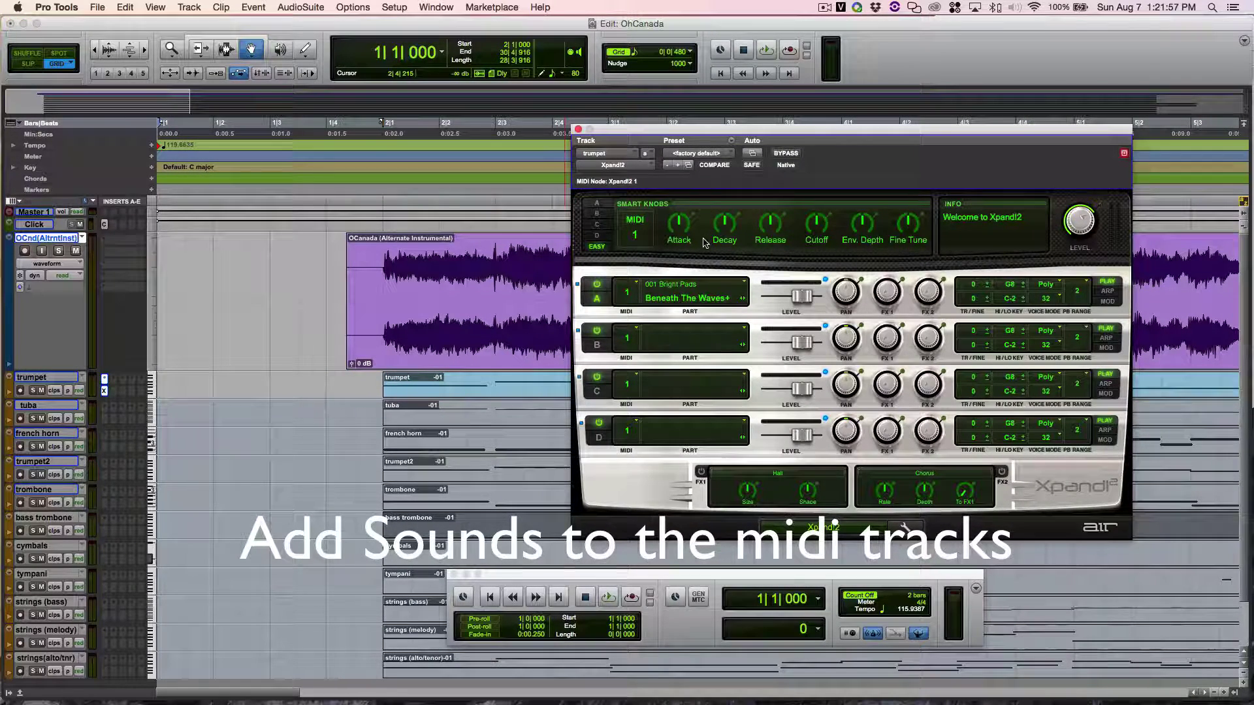
Step: Load the +09 Hard Trumpets preset from the Brass + Woodwind category in Xpand!2 and close the plug-in window
left_click(721, 155)
mouse_move(723, 66)
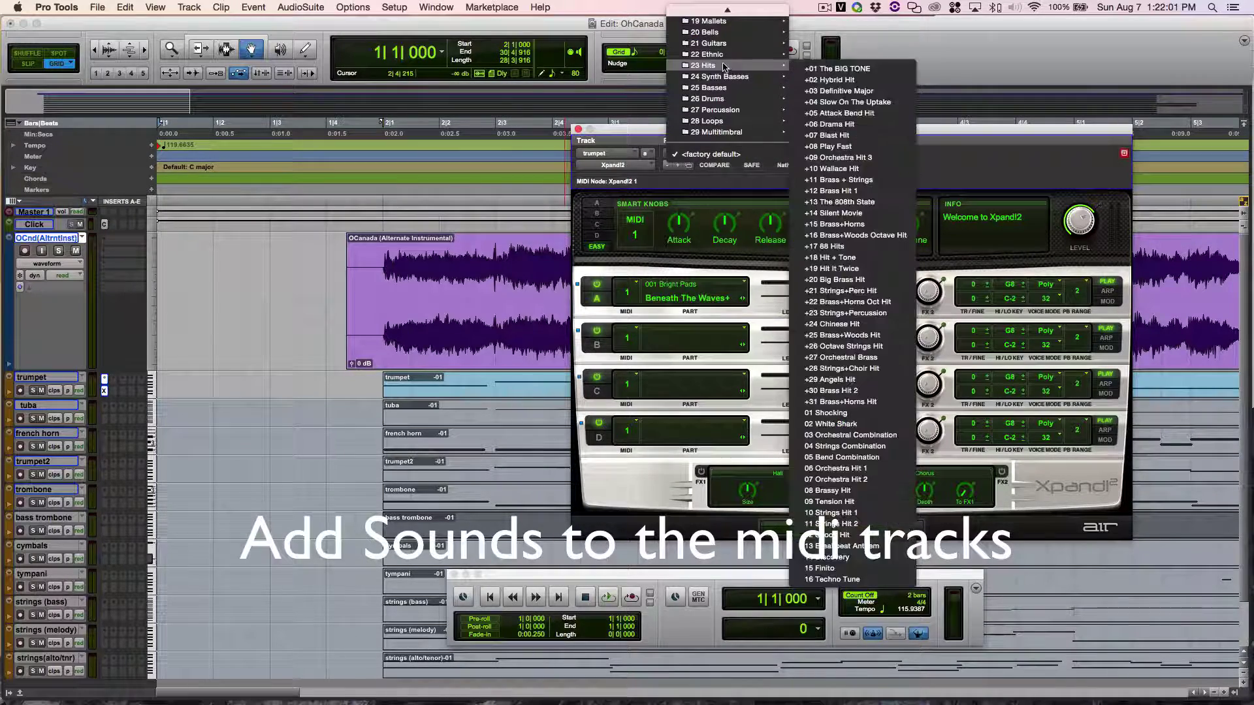
mouse_move(726, 11)
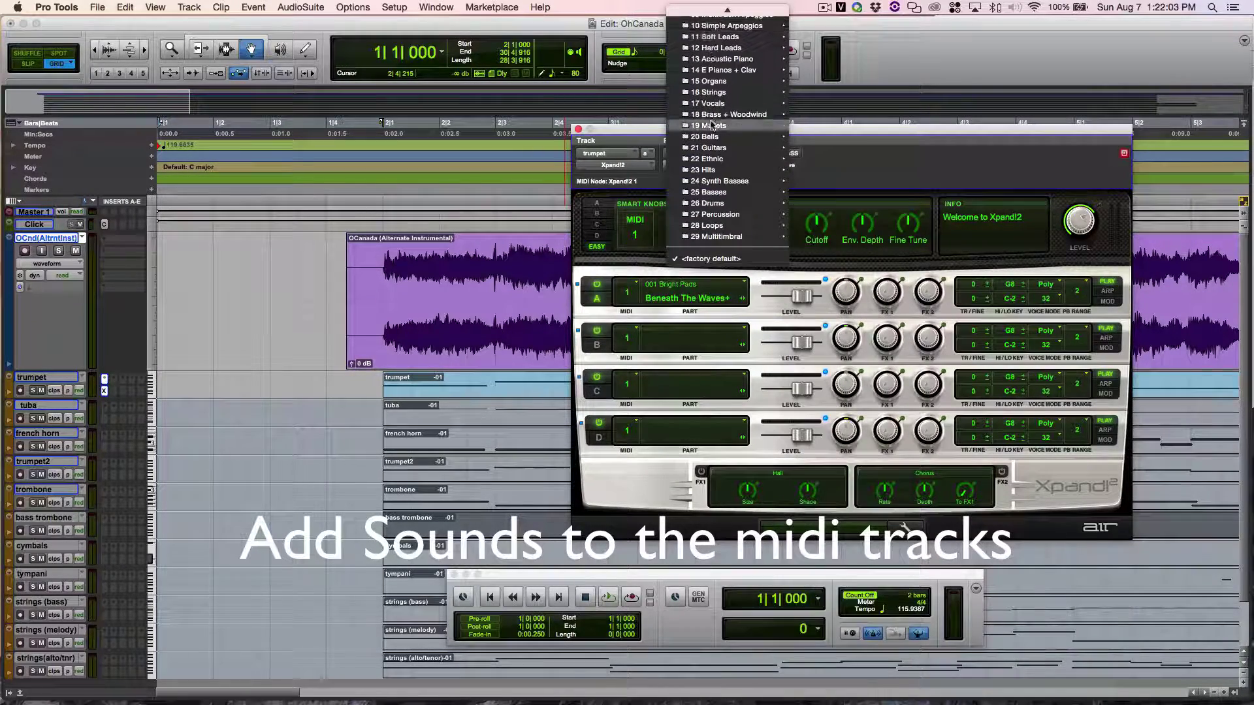
mouse_move(728, 114)
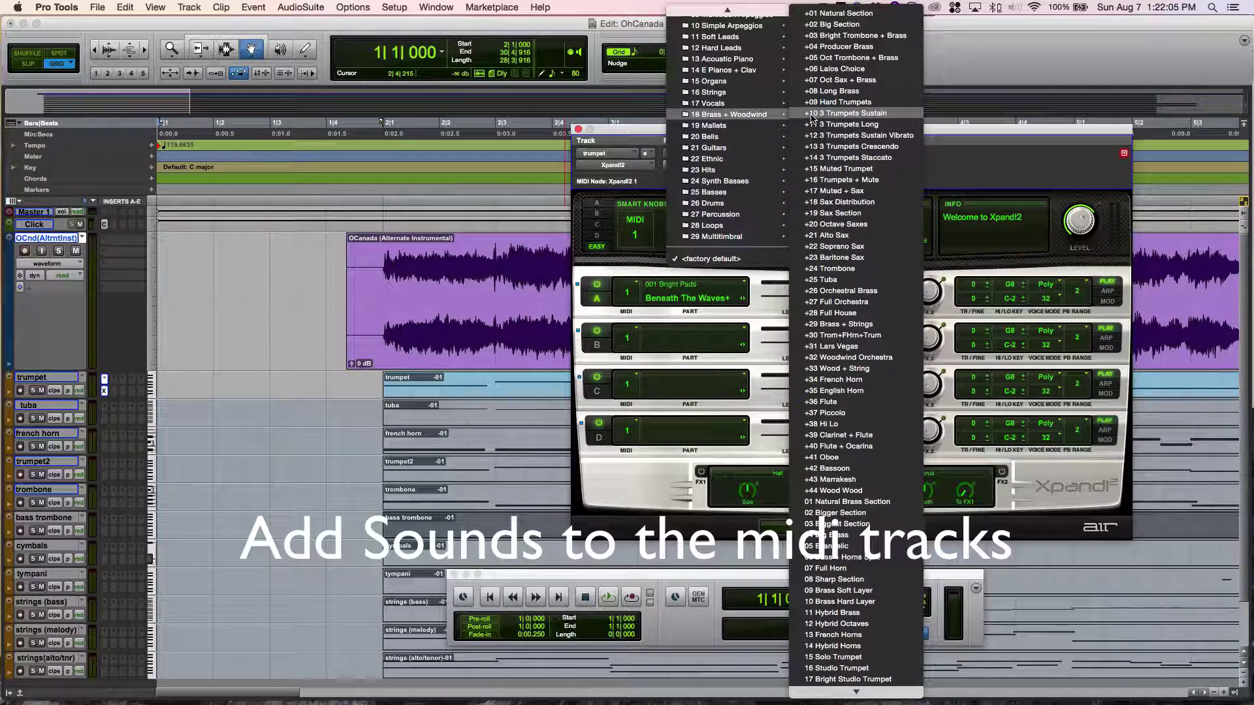
left_click(837, 102)
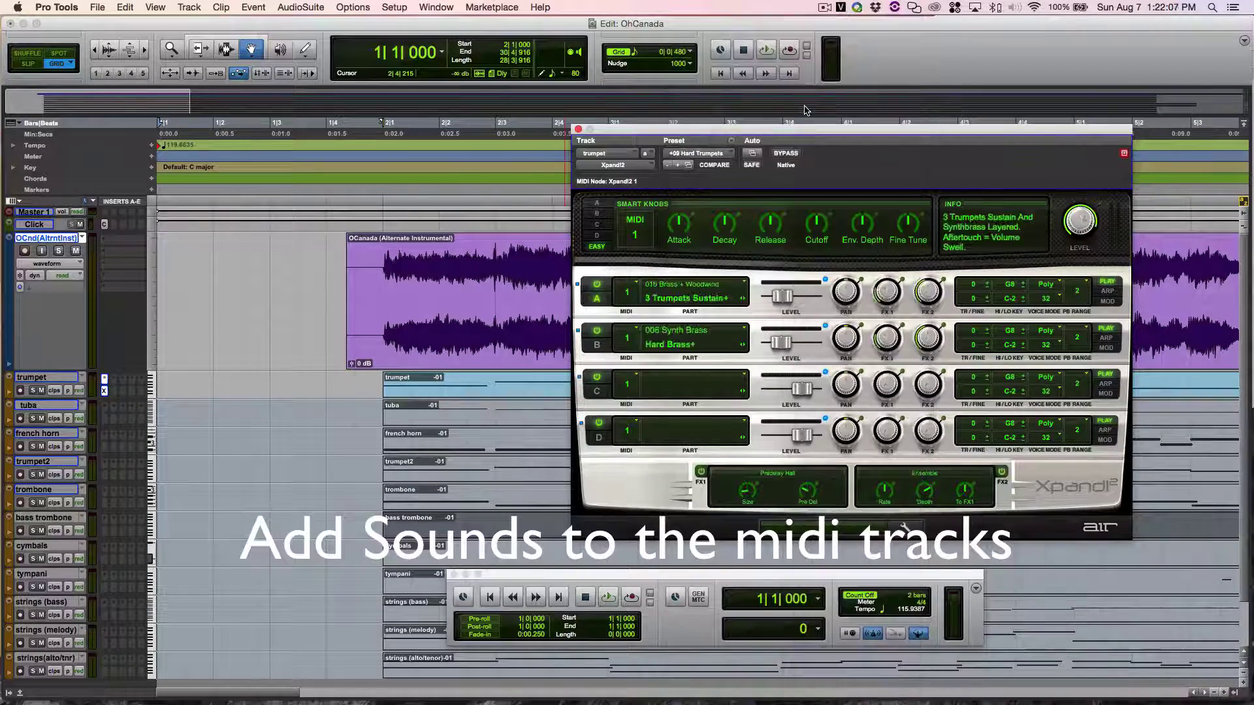
left_click(579, 130)
Step: Play the session from the start and solo the trumpet track to hear its new sound, then stop playback
left_click(607, 596)
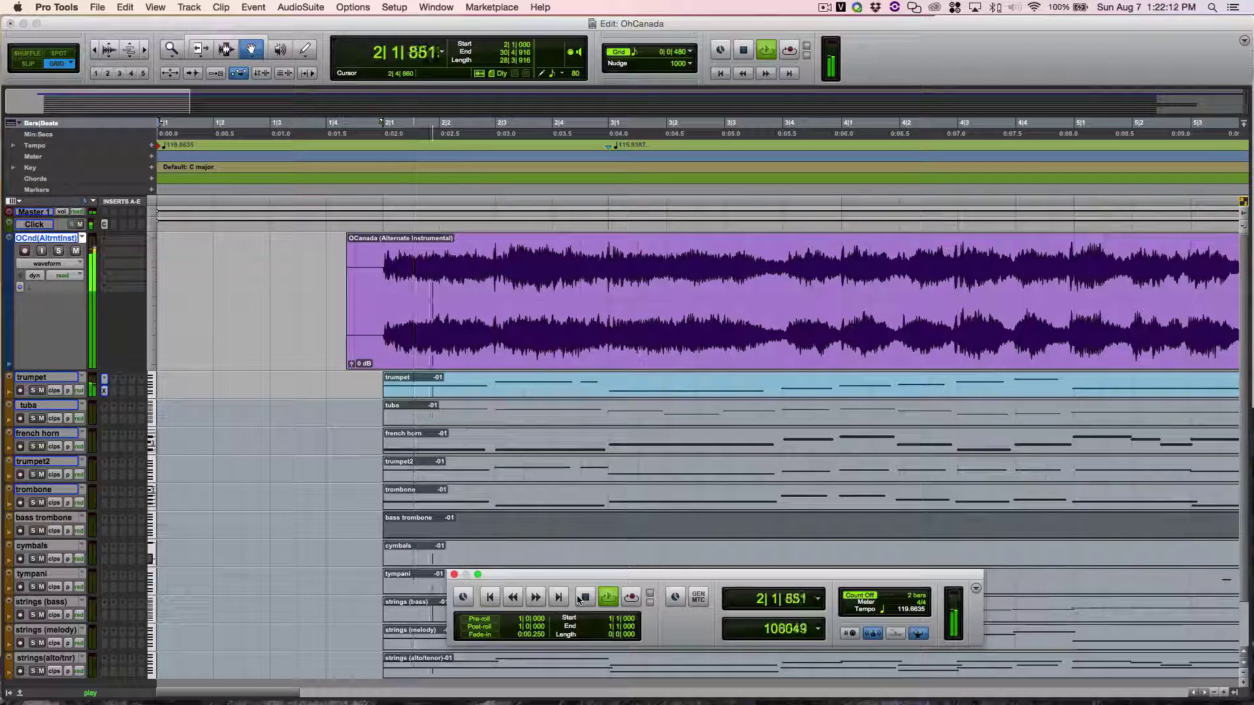
left_click(33, 390)
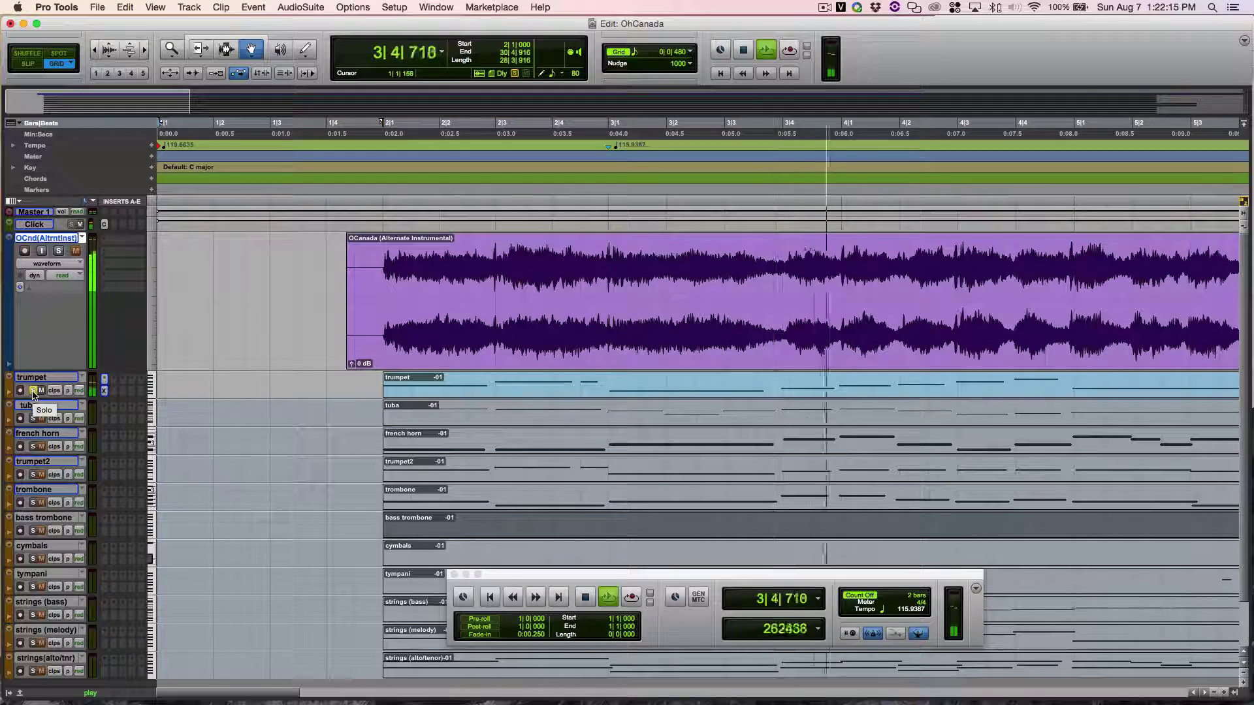
key("space")
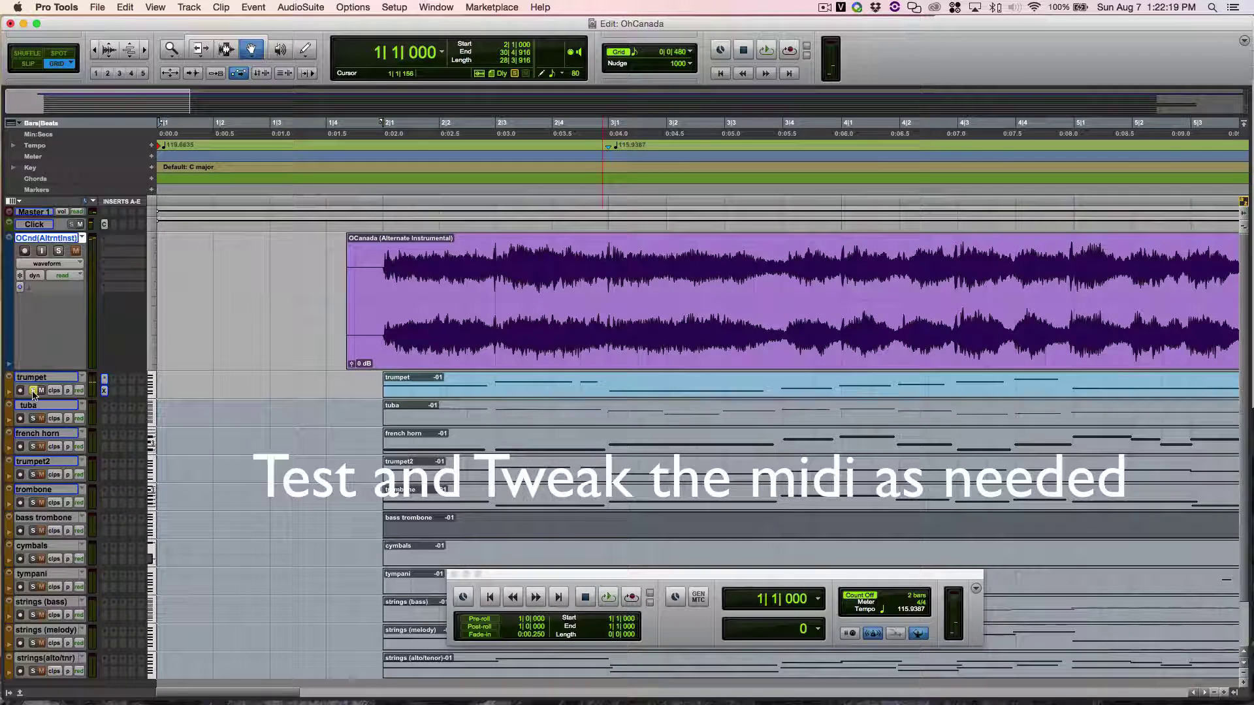
Step: Show the mixer, lower the O Canada audio track's fader to -12.3 dB, and play the opening to check the balance
key("super+equal")
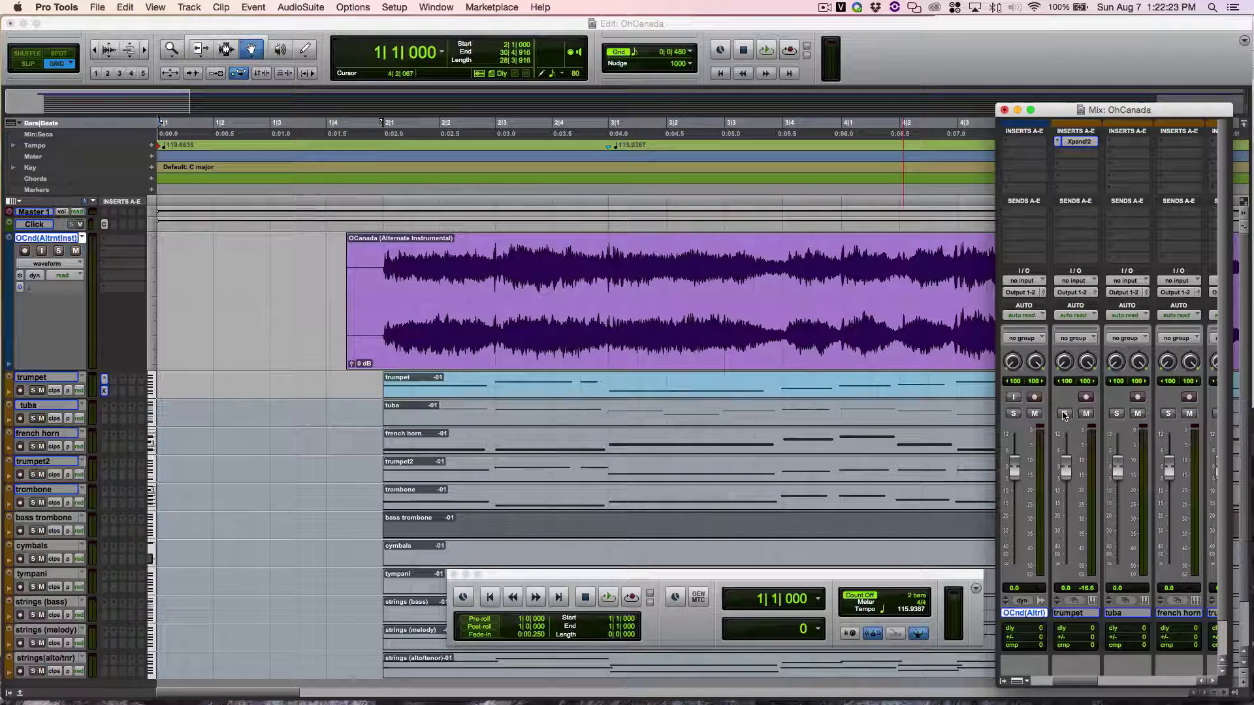
left_click_drag(1014, 472, 1013, 497)
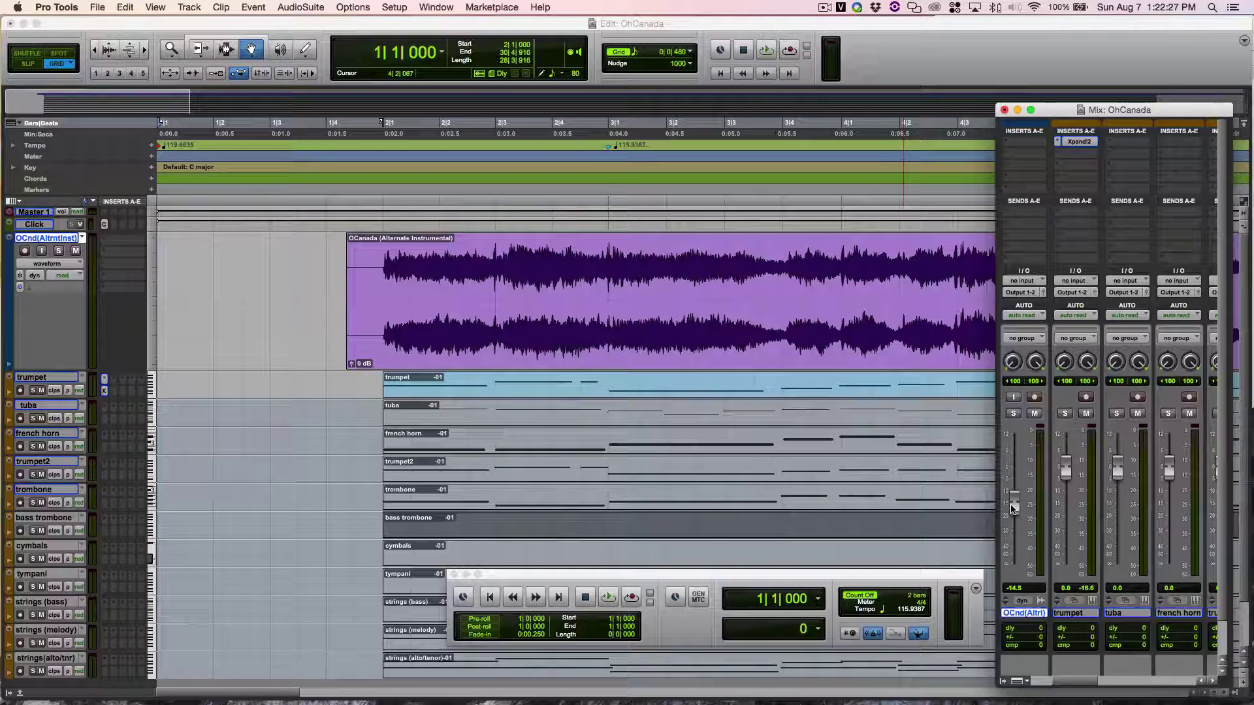
key("space")
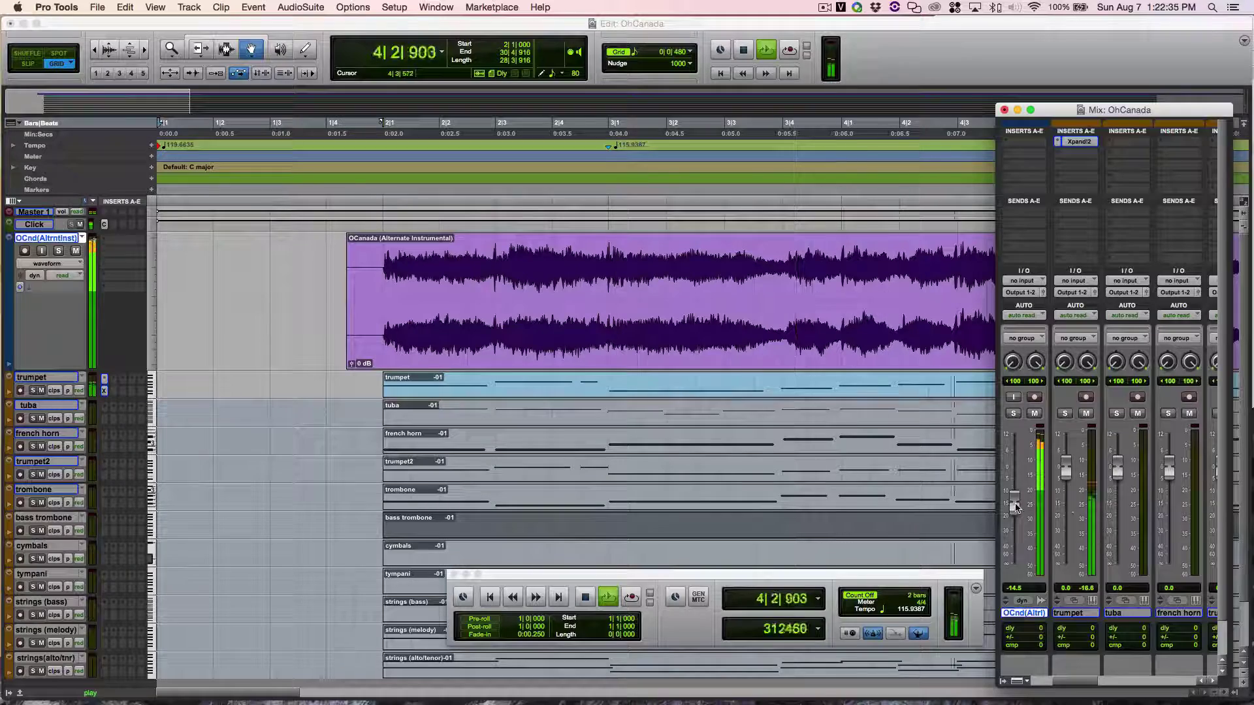
left_click_drag(1016, 508, 1013, 502)
key("space")
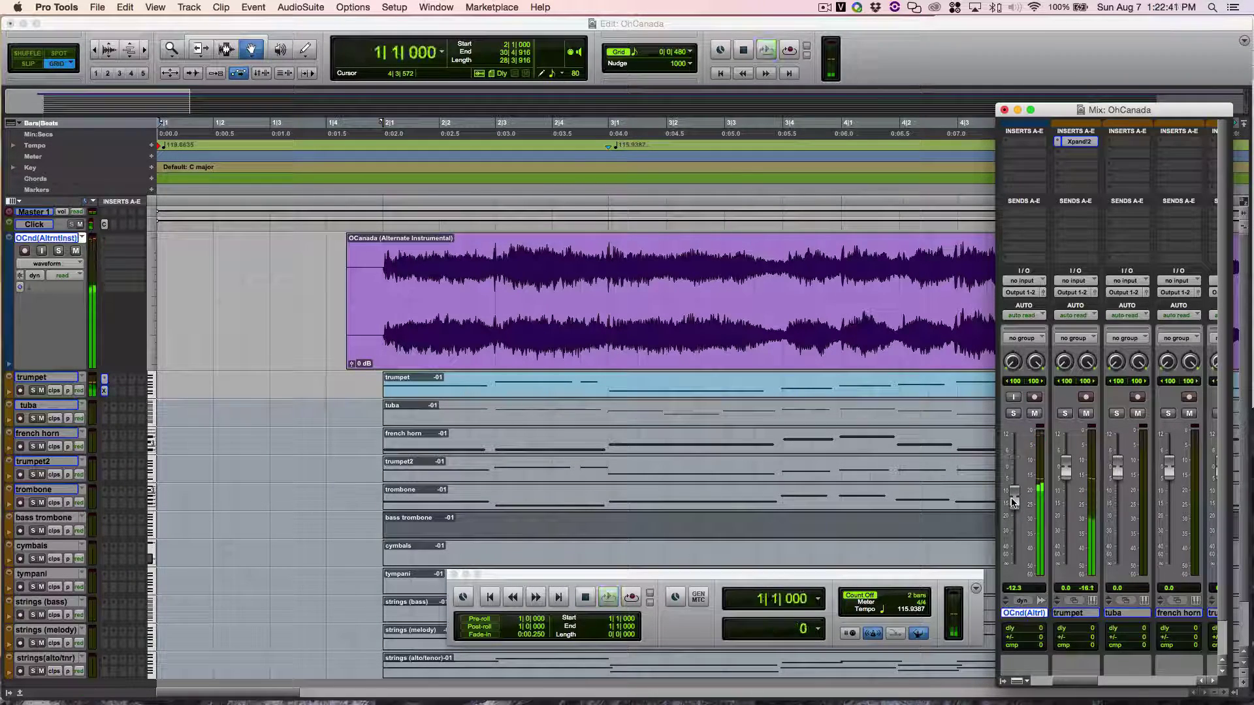
Step: Return to the Edit window, pull the click track's volume automation down from 2|1, and play the opening to check it
key("super+equal")
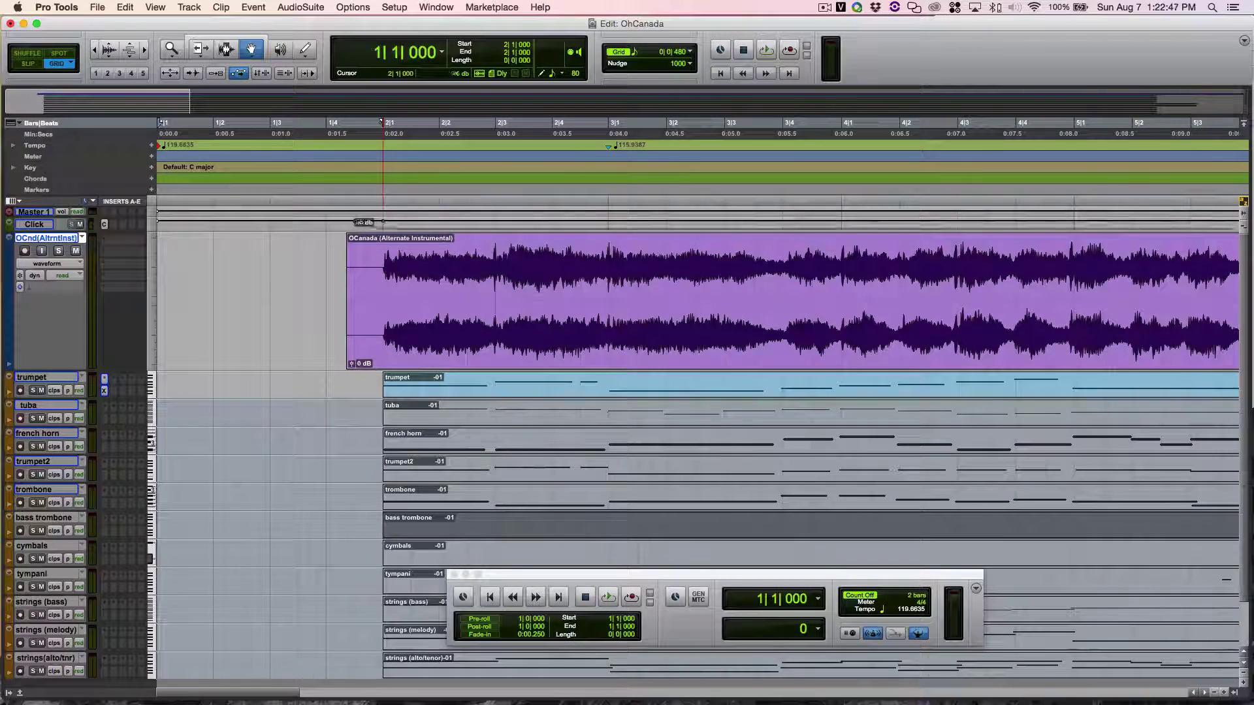
key("space")
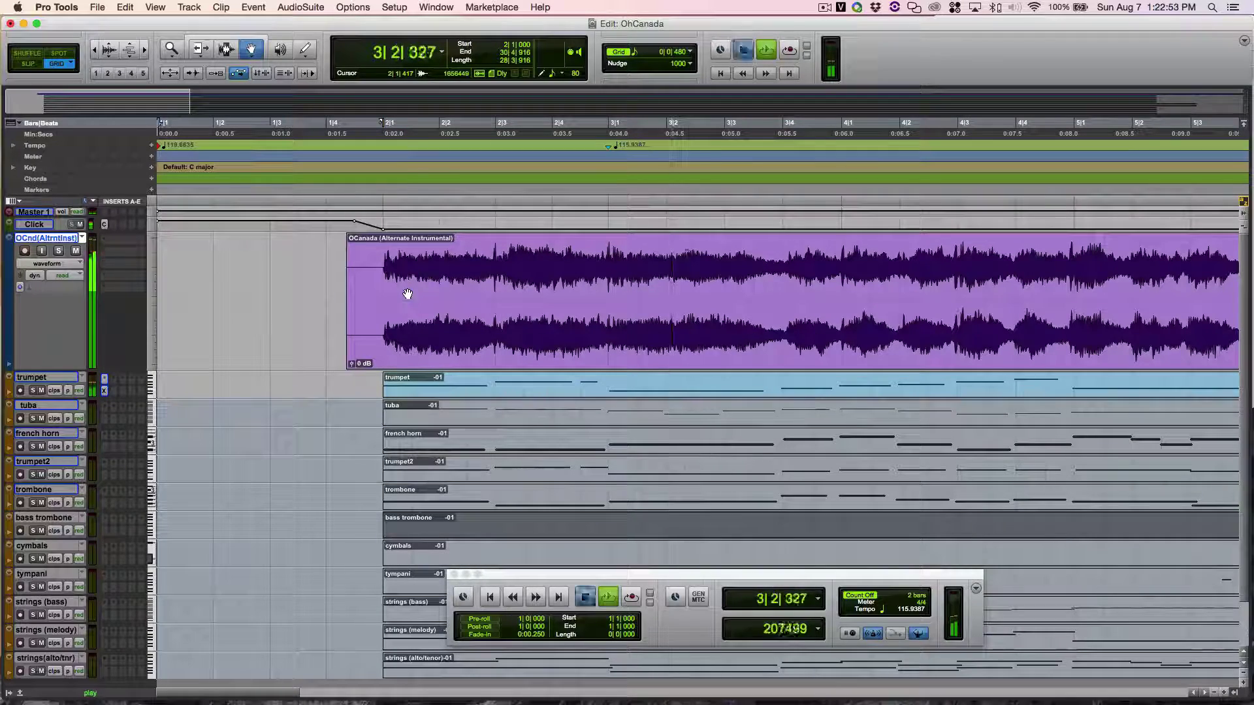
key("space")
Step: Show the mixer again and play from the start with the trumpet track soloed, then stop playback
key("super+equal")
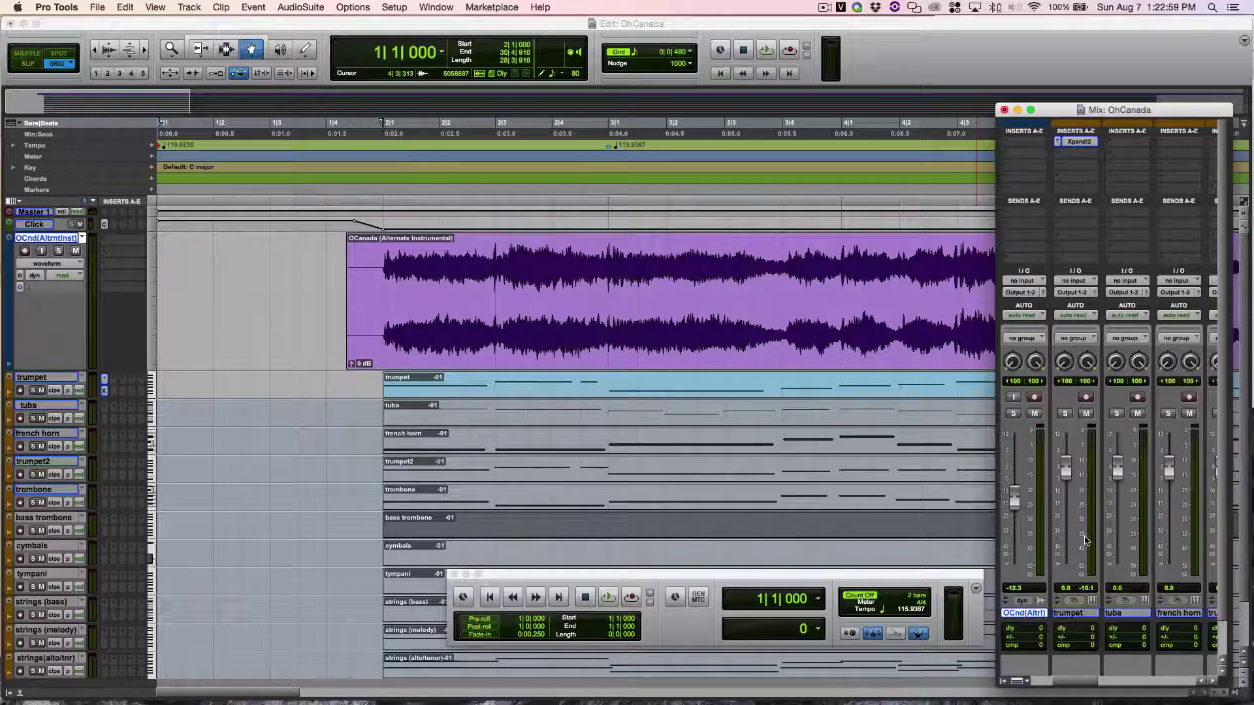
key("space")
left_click(1064, 414)
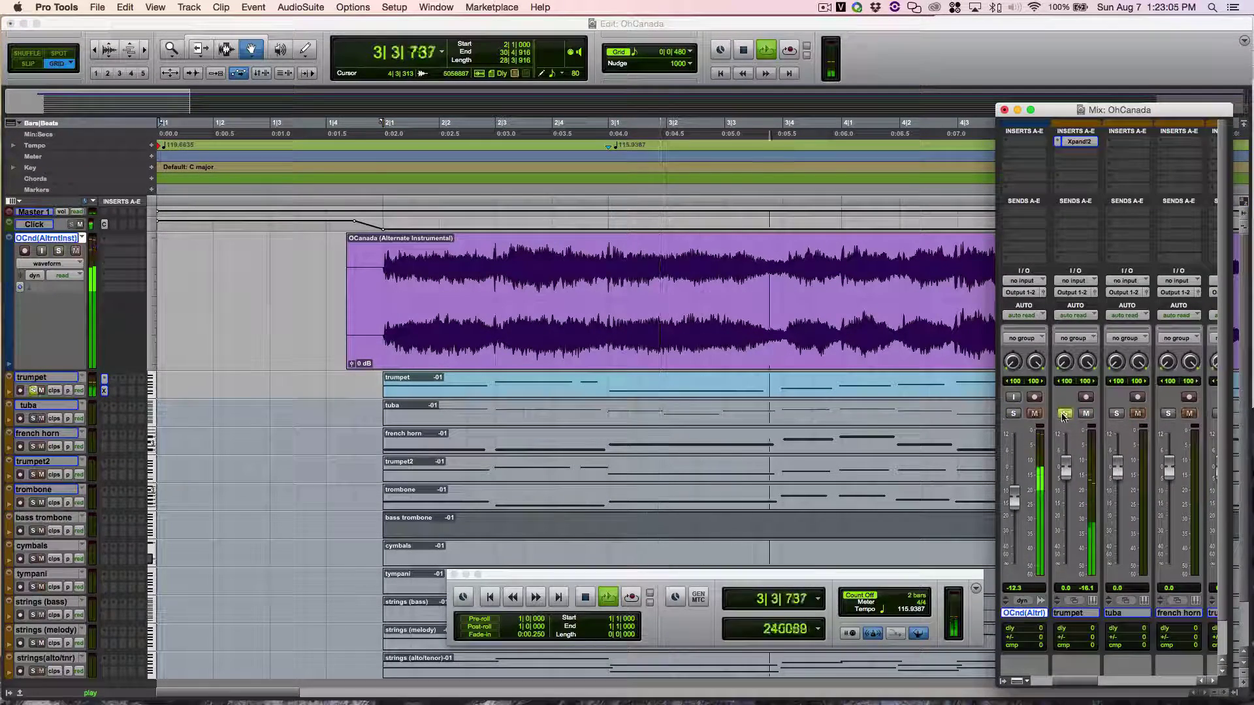
key("space")
Step: Open the Score Editor for the trumpet track and play its notation from the start
key("alt+super+equal")
left_click(607, 597)
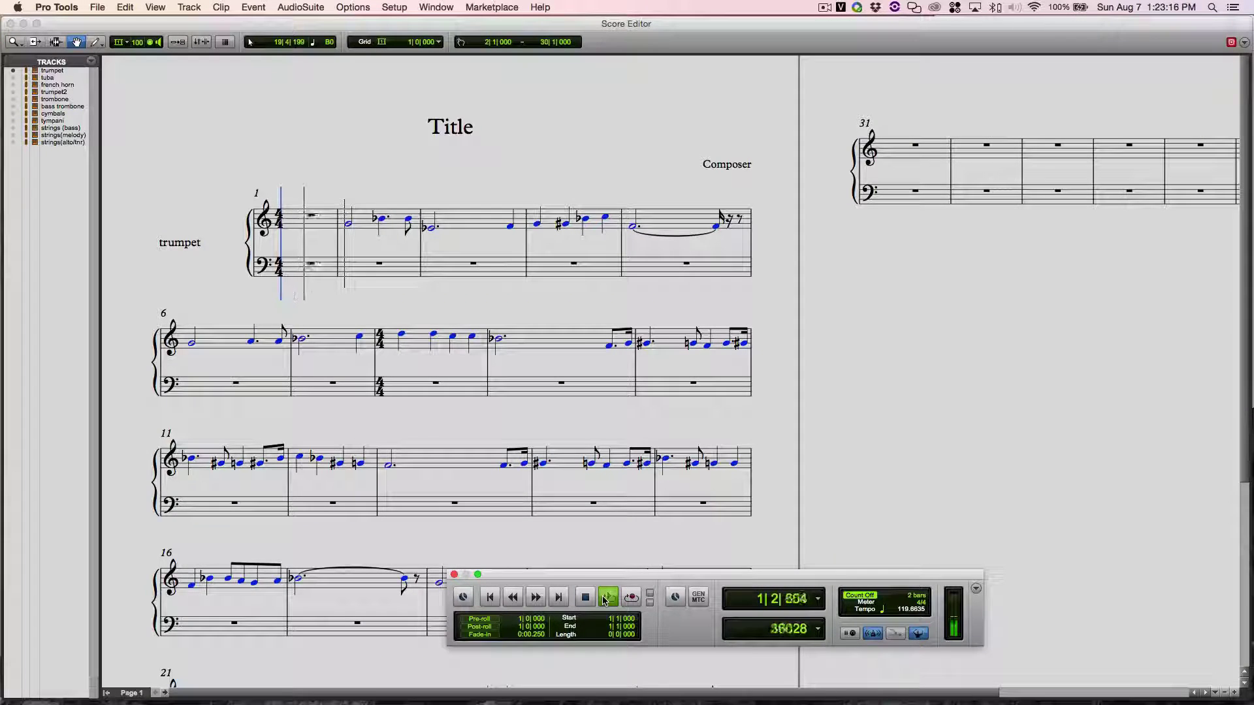